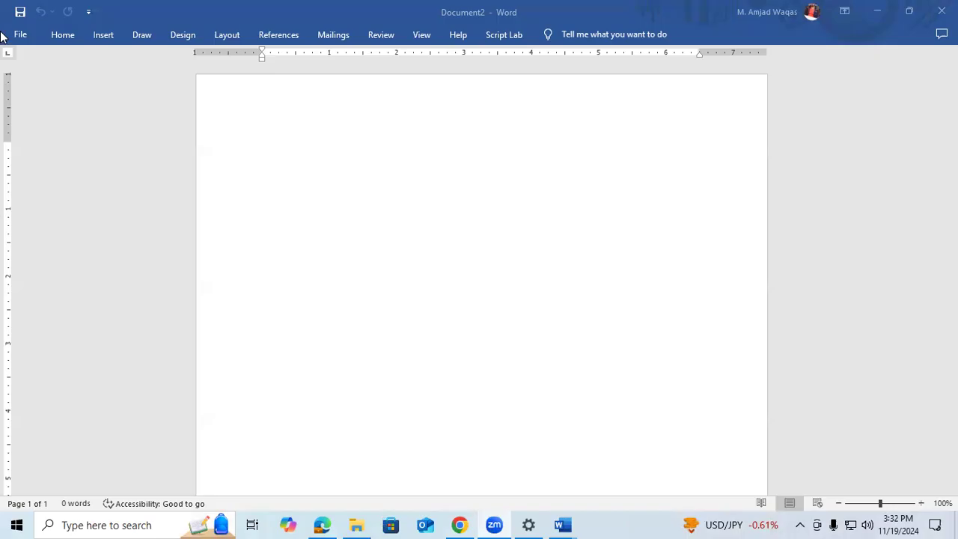
double_click(255, 18)
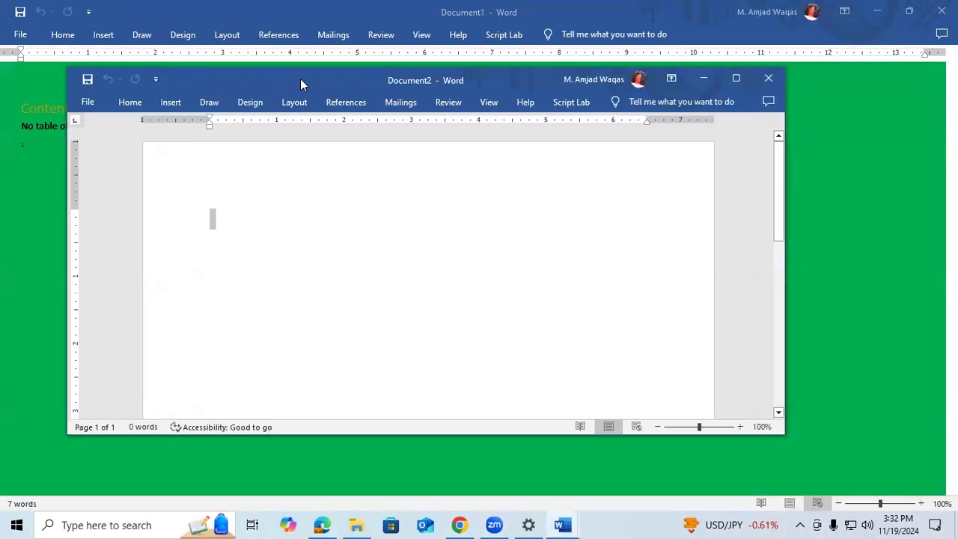
double_click(301, 79)
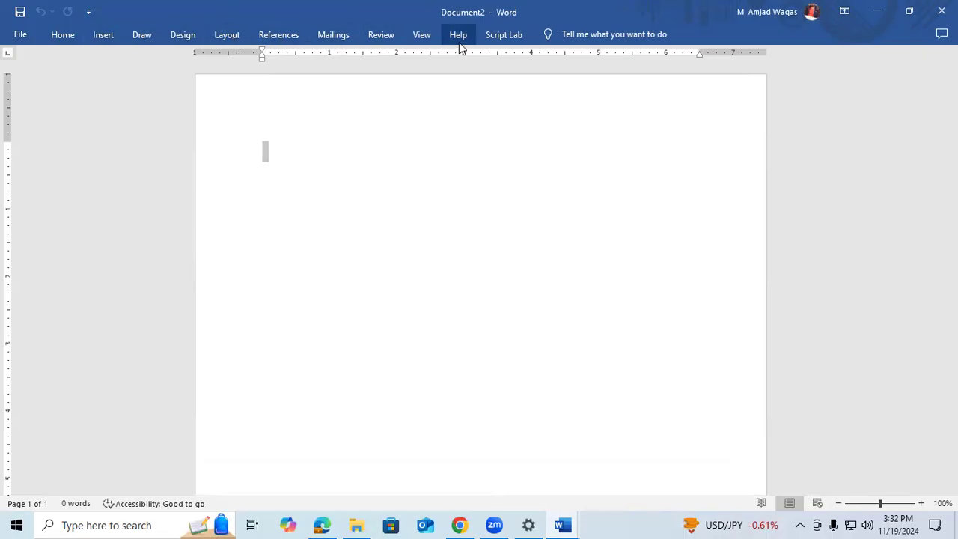
Step: Review the file-level Home, New, Open and Info pages of the blank document
click(21, 36)
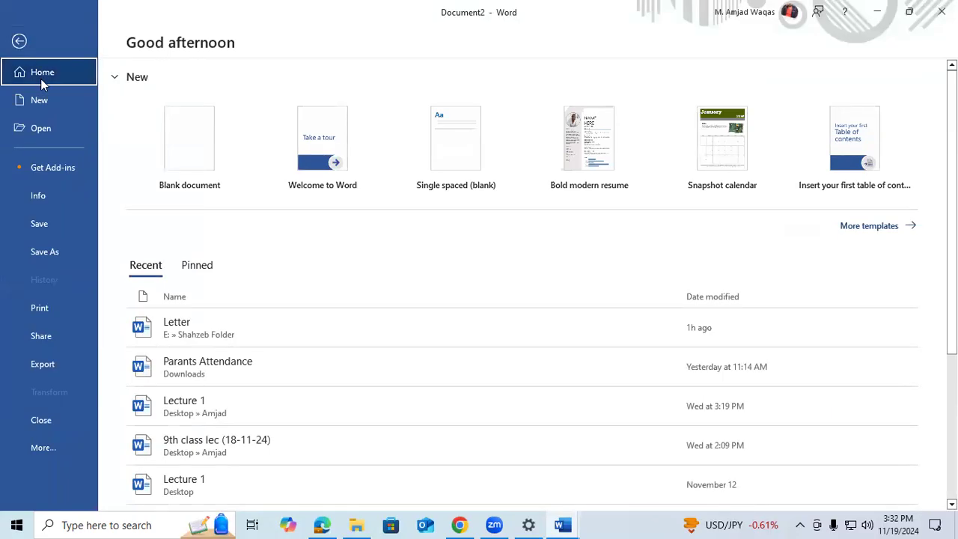
click(46, 103)
click(50, 128)
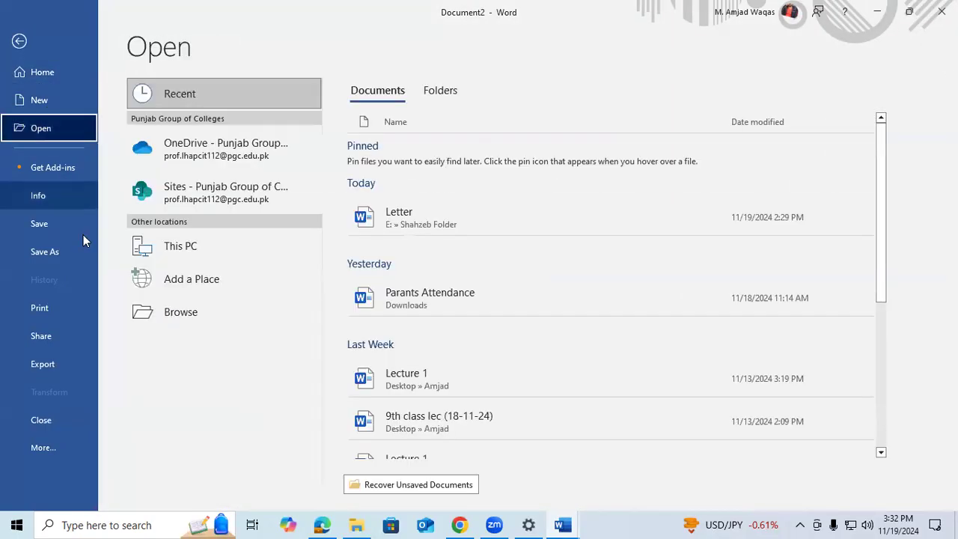
click(59, 197)
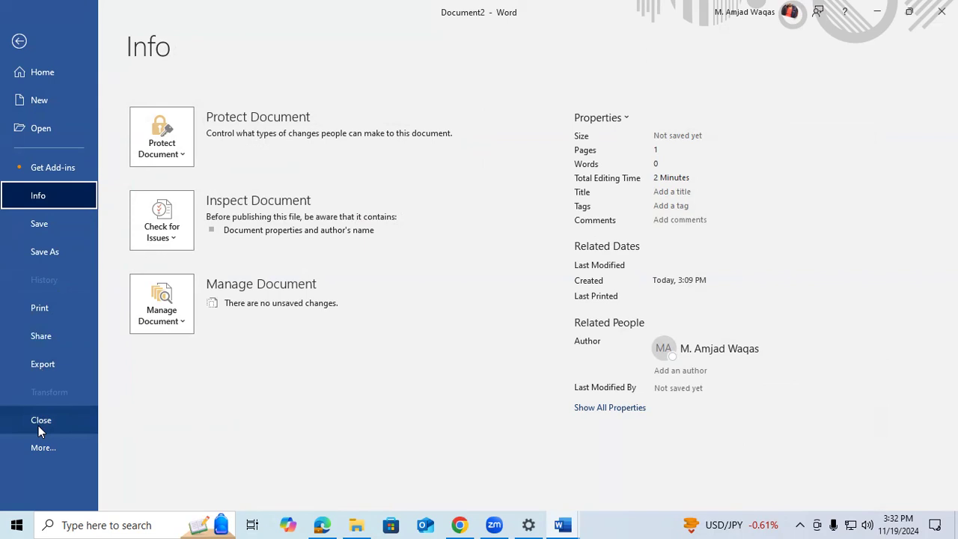
Step: View the account page and the General Word options, and return to the blank document without changing any setting
click(28, 448)
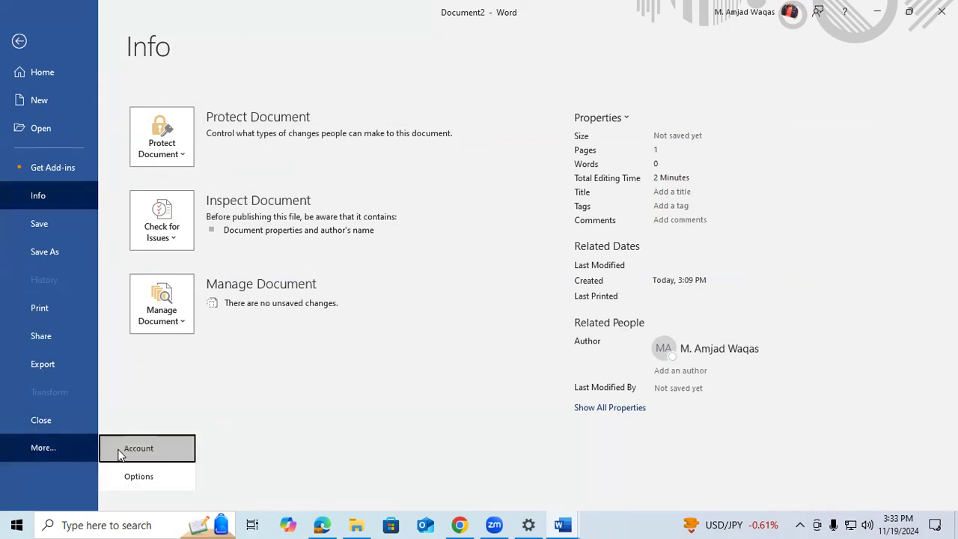
click(121, 452)
click(41, 459)
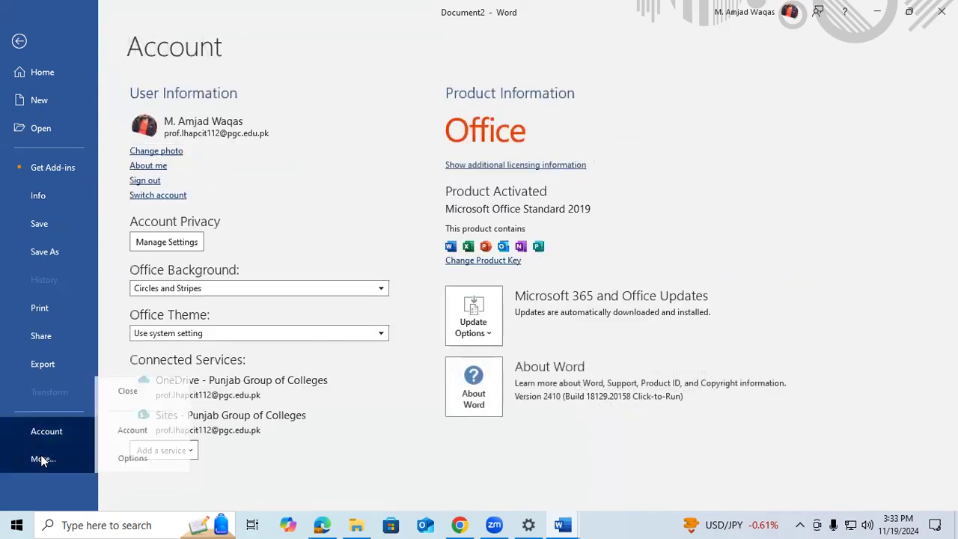
click(140, 456)
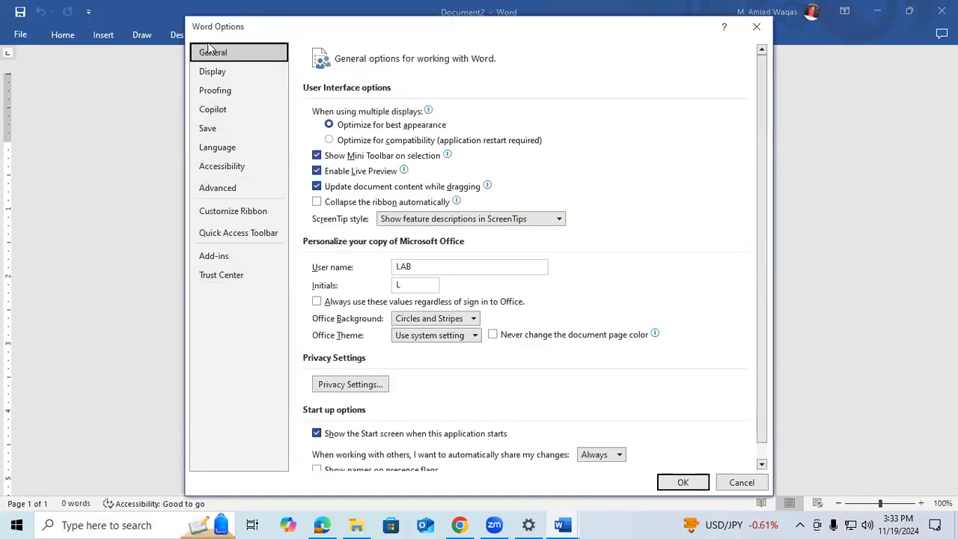
click(741, 481)
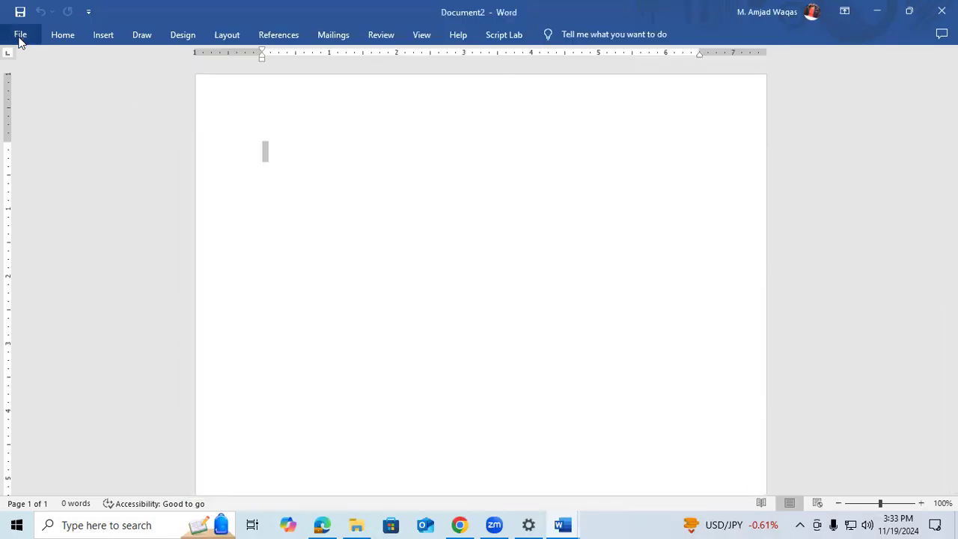
click(305, 181)
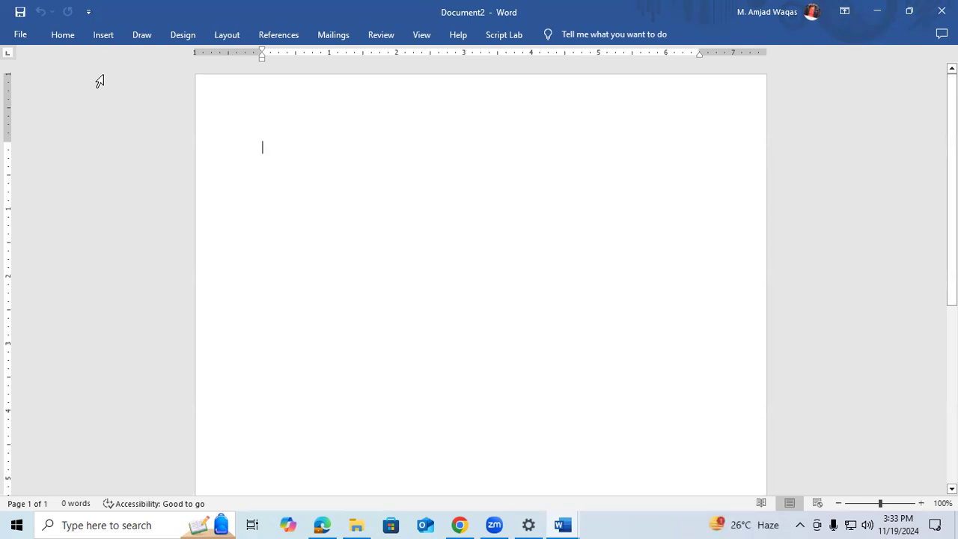
Step: View the available sources for inserting pictures and the windows available for inserting a screenshot
click(102, 37)
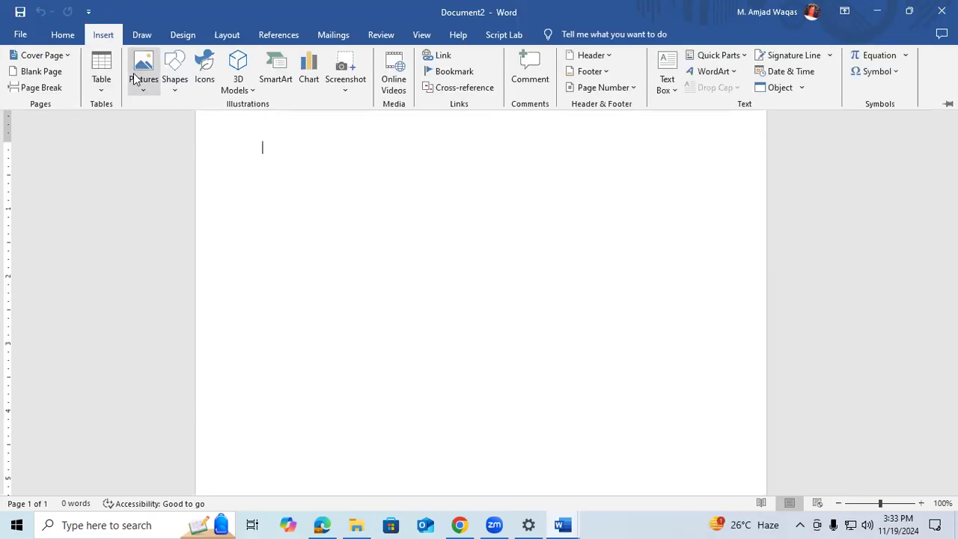
click(144, 81)
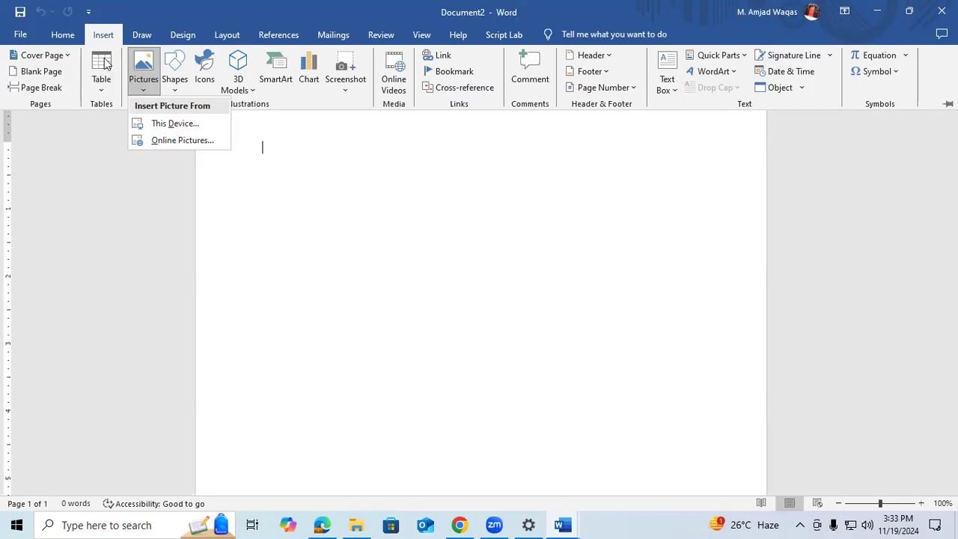
click(341, 98)
click(343, 94)
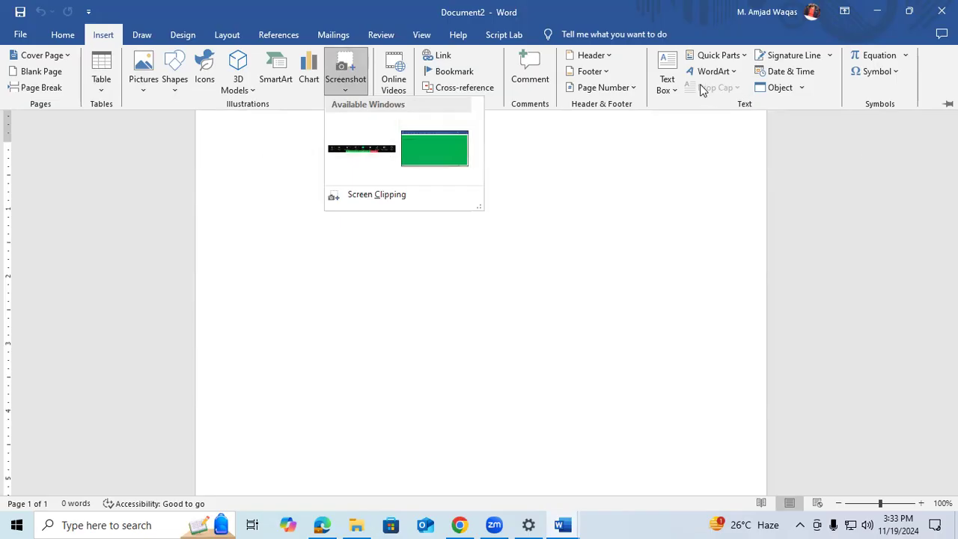
Step: Browse the built-in text box designs and the WordArt styles without inserting any of them
click(666, 81)
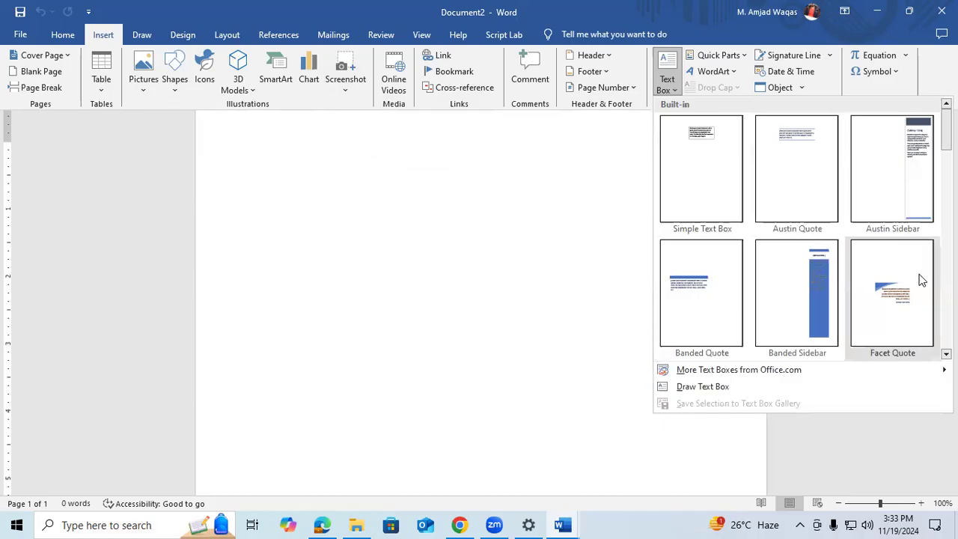
scroll(797, 224, down, 6)
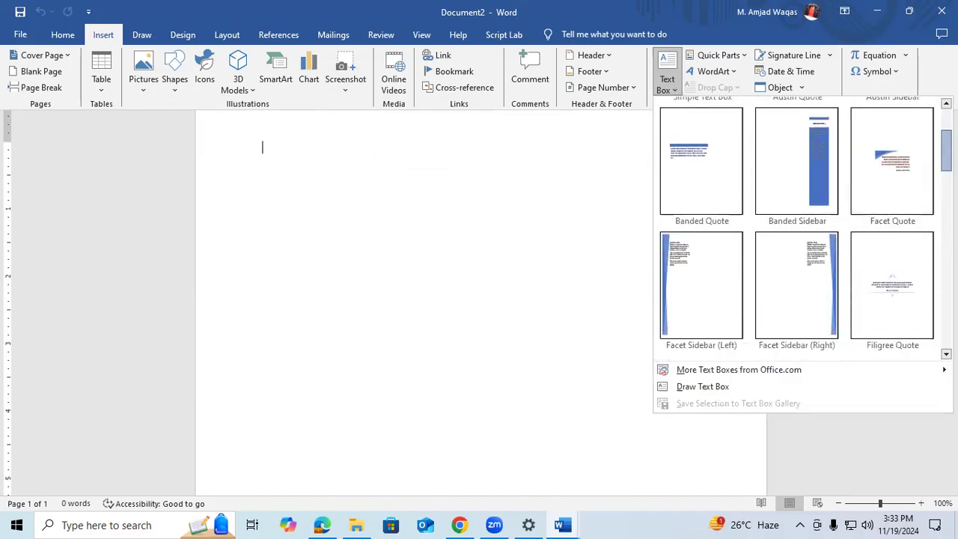
scroll(933, 327, down, 3)
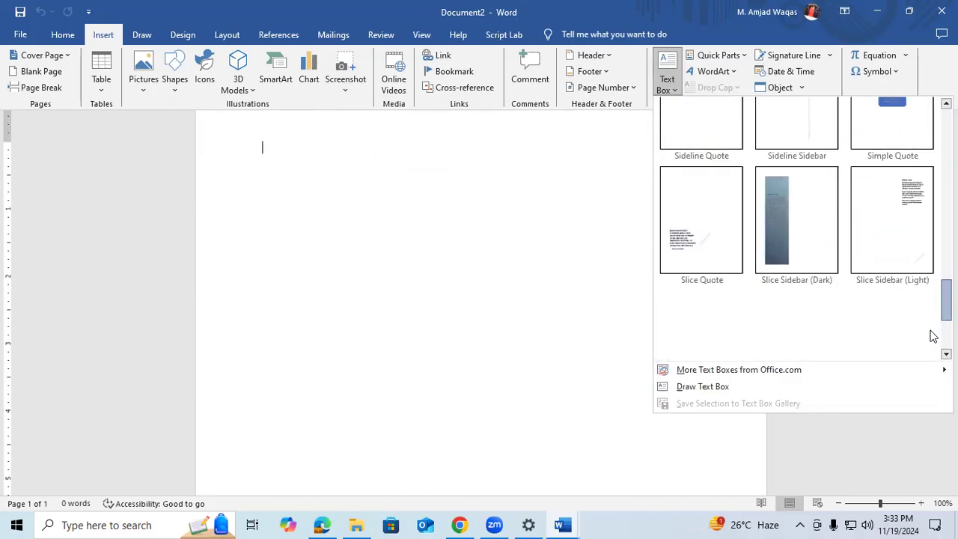
scroll(756, 331, down, 3)
click(507, 207)
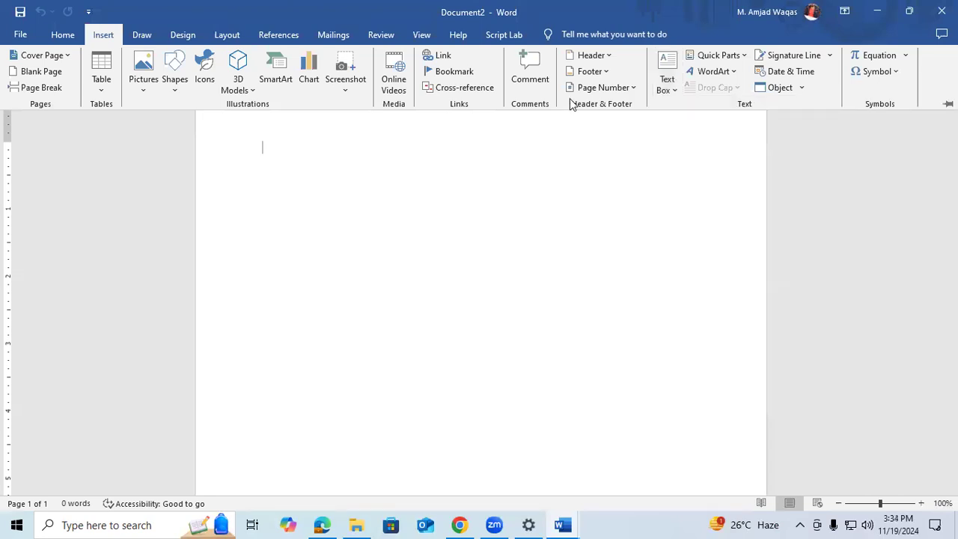
click(733, 75)
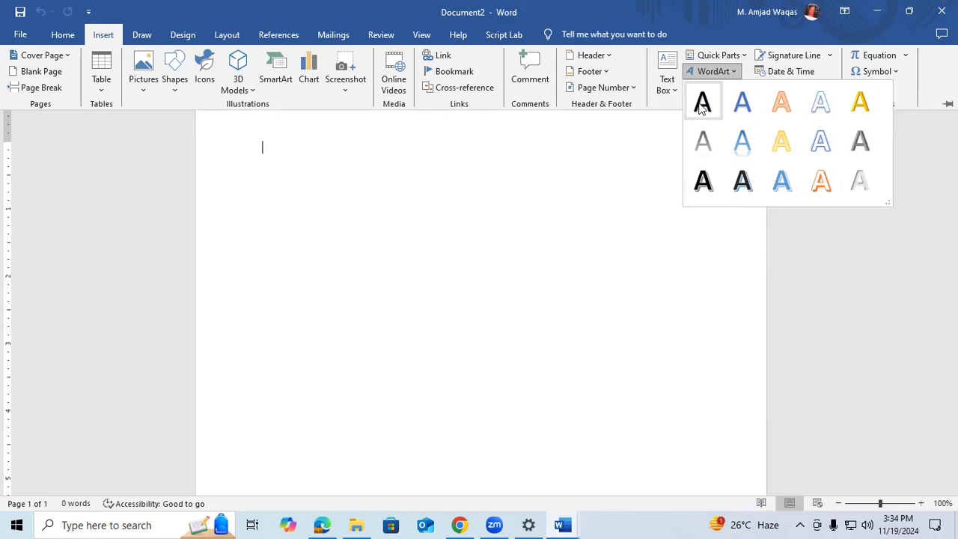
click(406, 169)
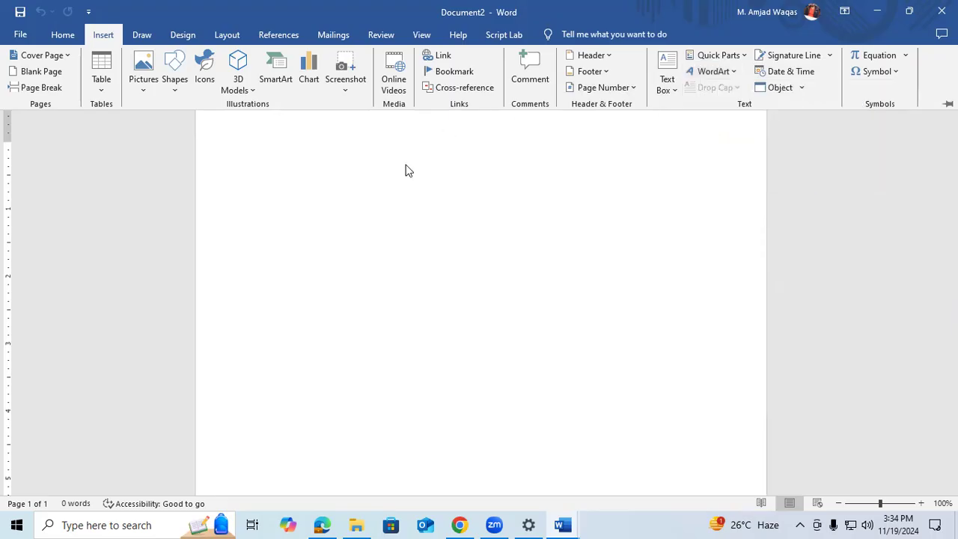
click(404, 165)
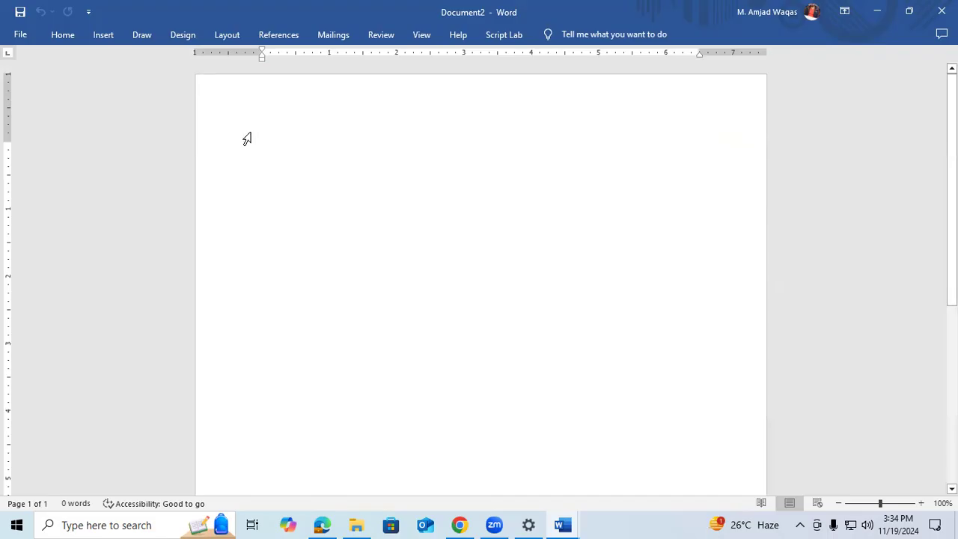
Step: Browse the built-in header designs for the document without applying one
click(97, 35)
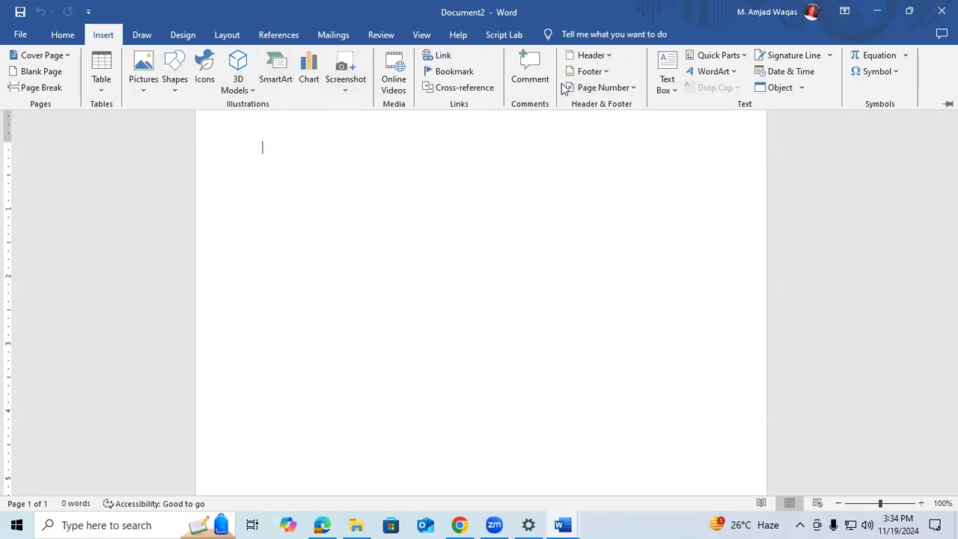
click(607, 56)
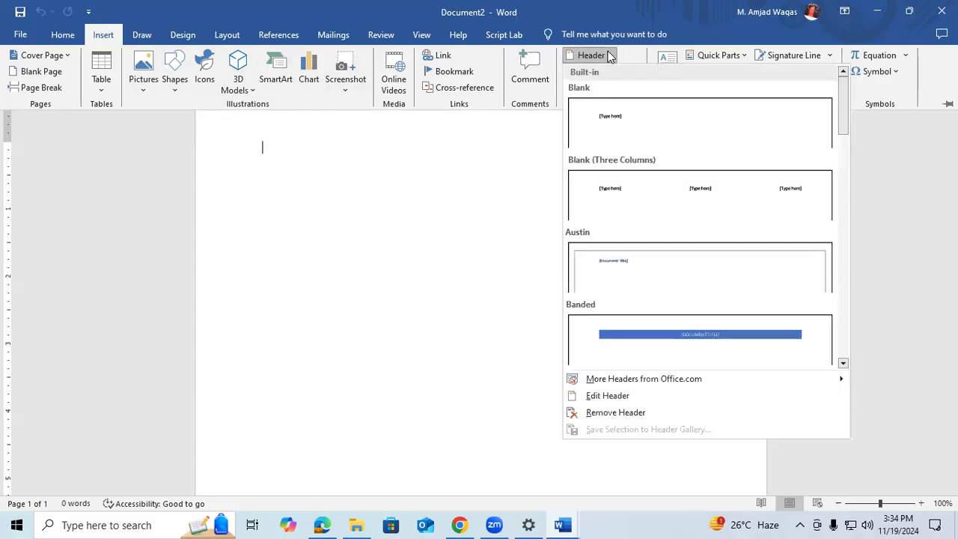
scroll(590, 310, down, 5)
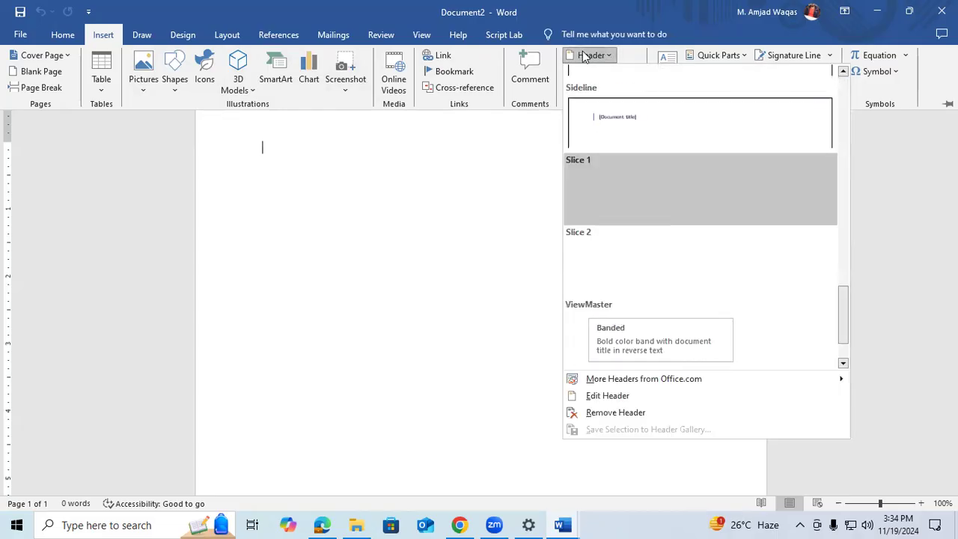
scroll(591, 105, down, 1)
click(608, 60)
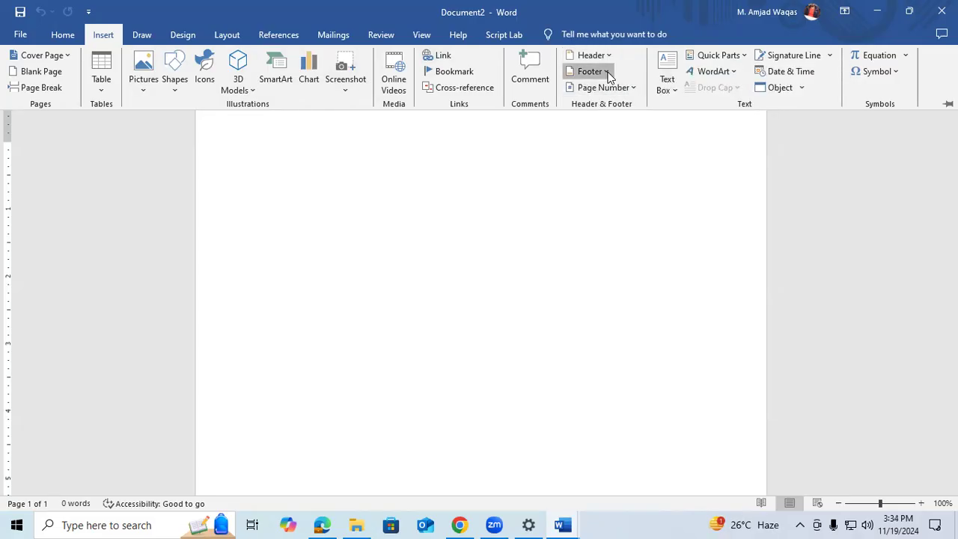
Step: Browse the built-in footer designs and the page number options without applying any
click(590, 71)
scroll(584, 255, down, 6)
click(541, 194)
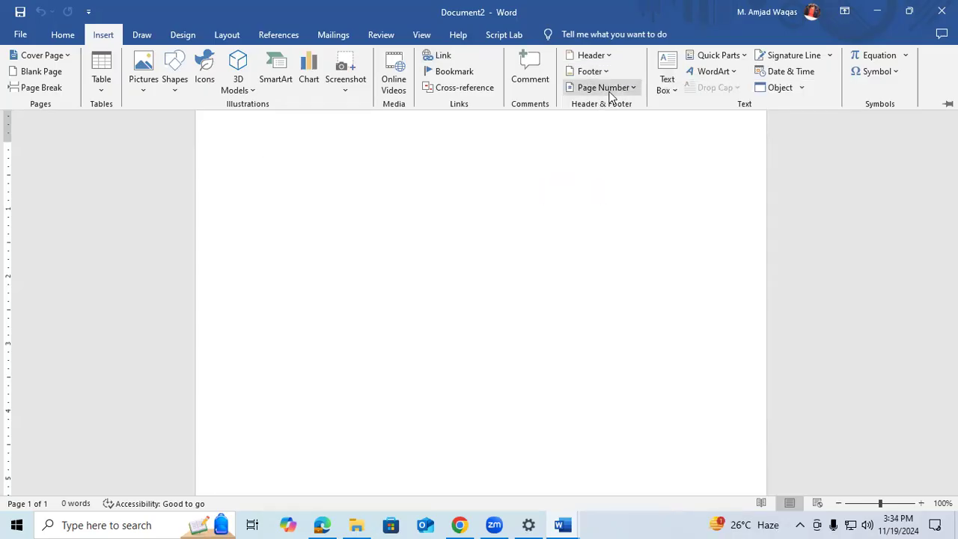
click(603, 88)
click(536, 229)
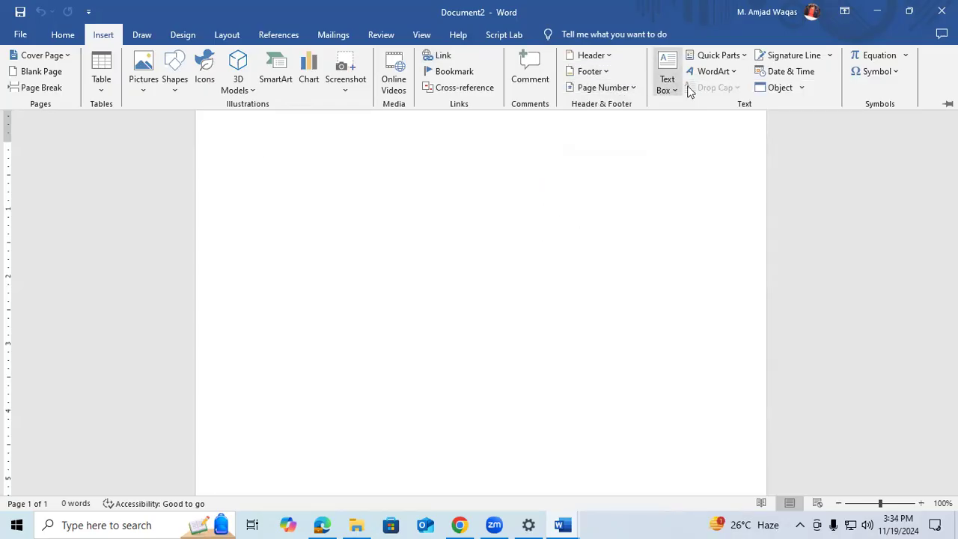
Step: Look over the WordArt styles, the built-in equations and the symbols available for insertion
click(731, 71)
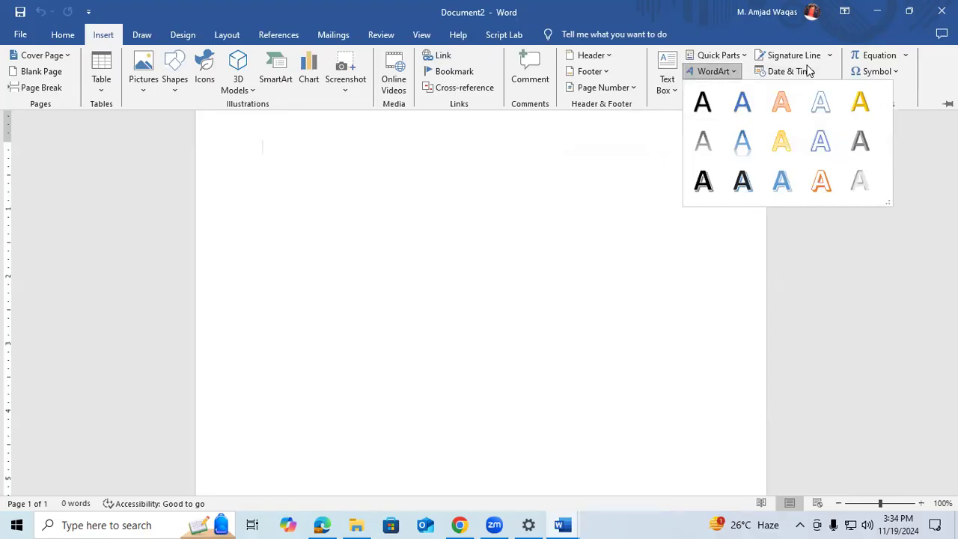
click(911, 54)
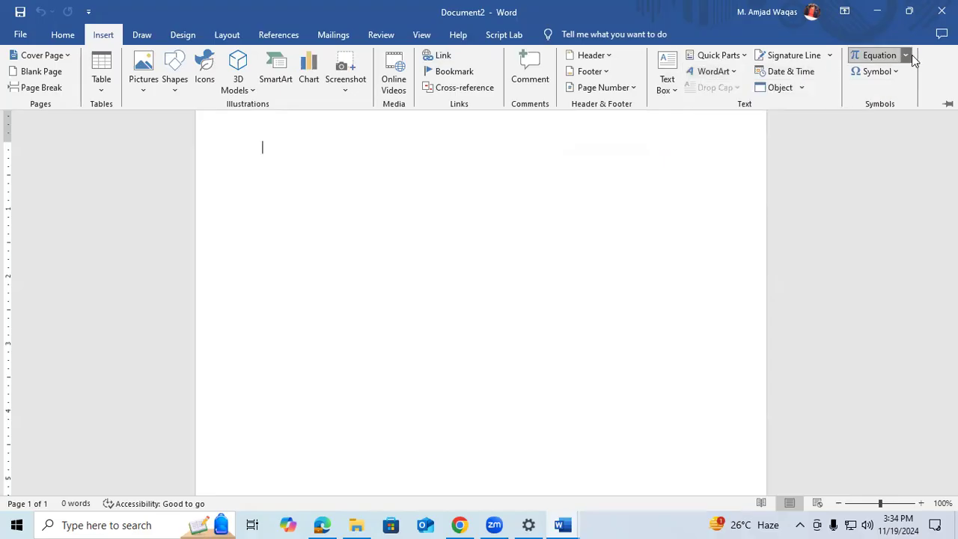
click(905, 55)
scroll(779, 244, down, 5)
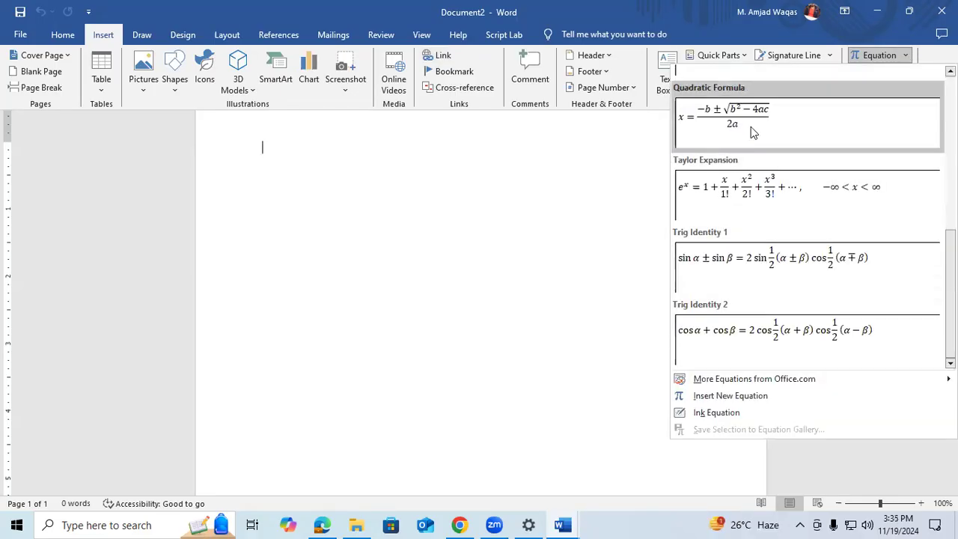
click(618, 258)
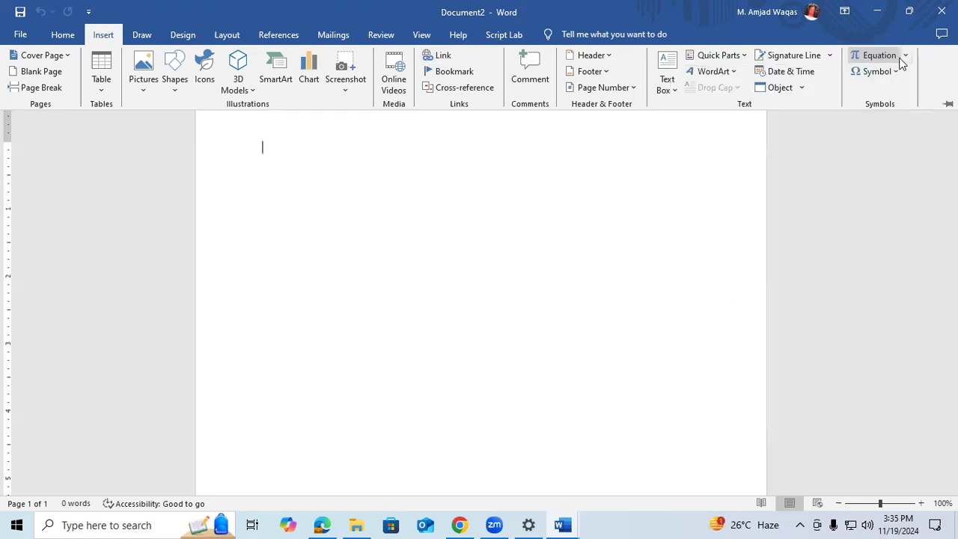
click(895, 71)
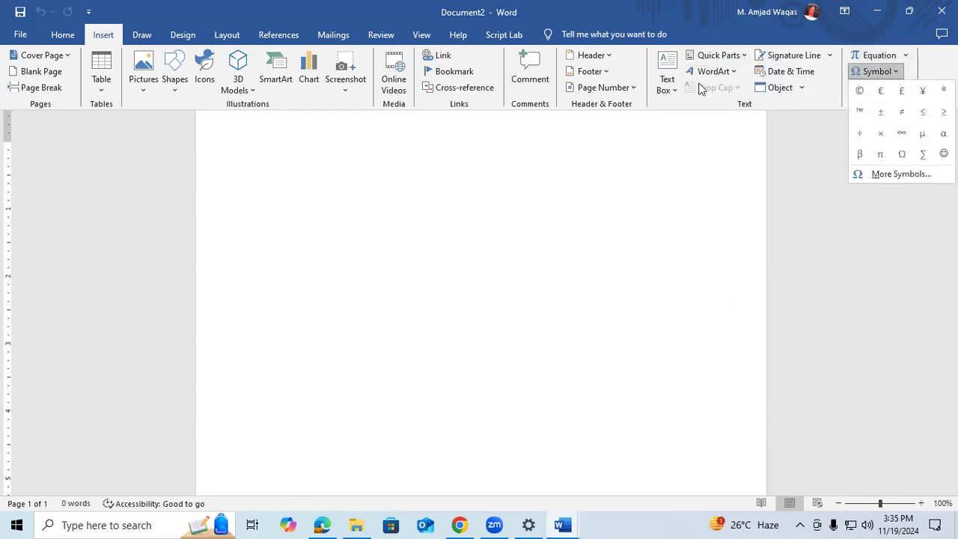
Step: Look over the drawing tools, the document themes and the full set of built-in document style sets
click(141, 35)
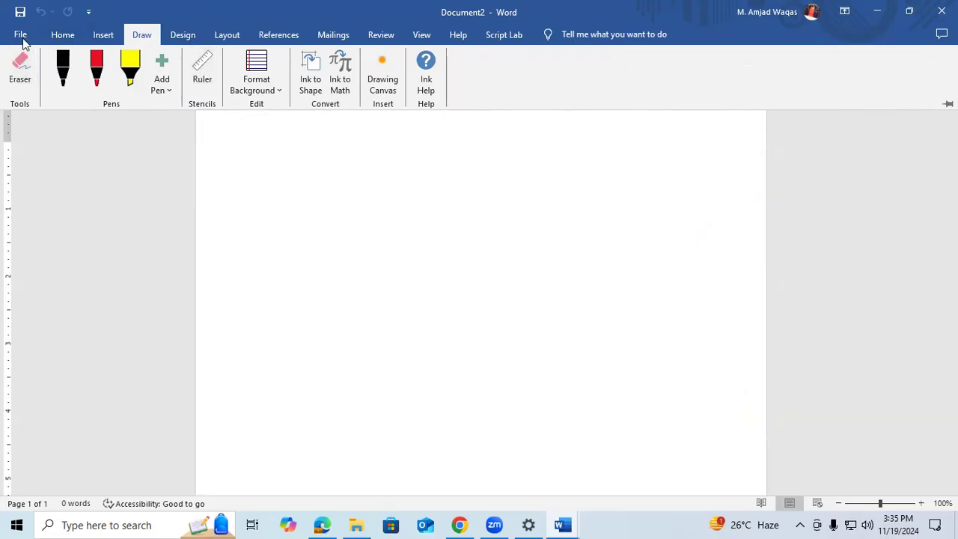
click(183, 35)
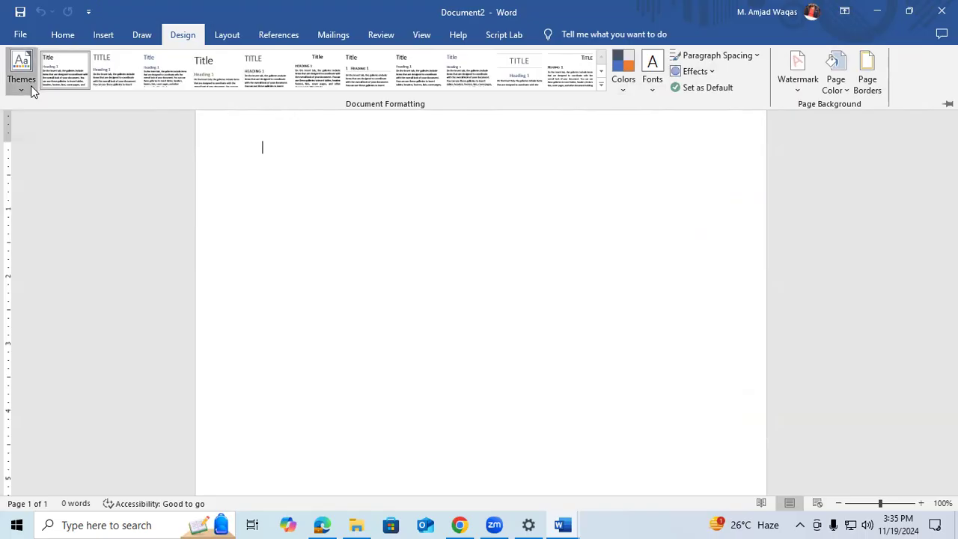
click(31, 85)
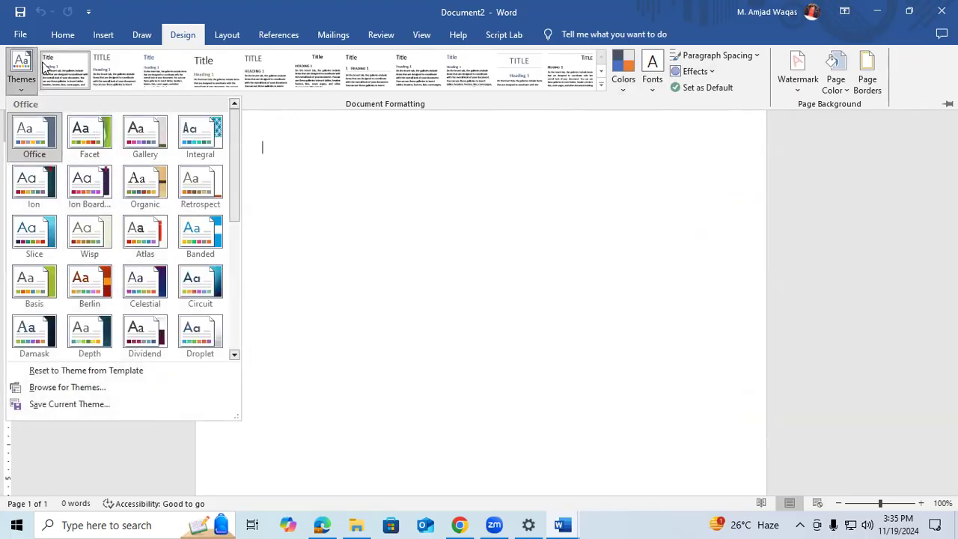
click(603, 79)
click(601, 81)
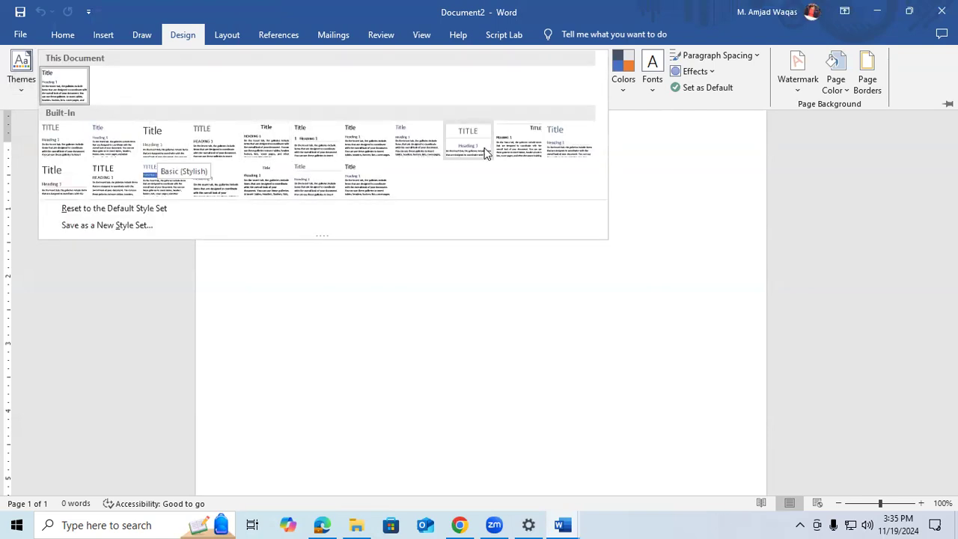
Step: Browse the theme colors, fonts, paragraph spacing, effects and watermark designs without applying any
click(632, 87)
click(632, 87)
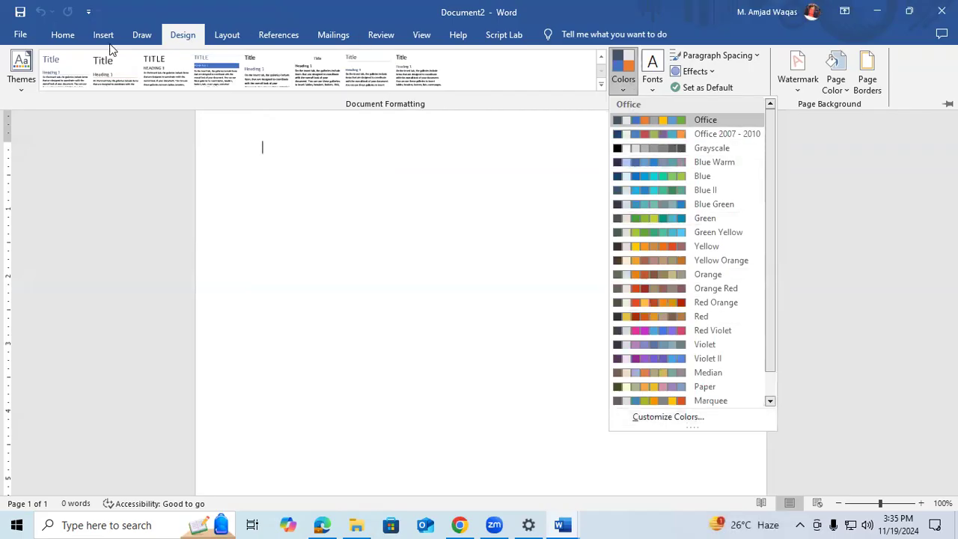
click(649, 88)
click(717, 56)
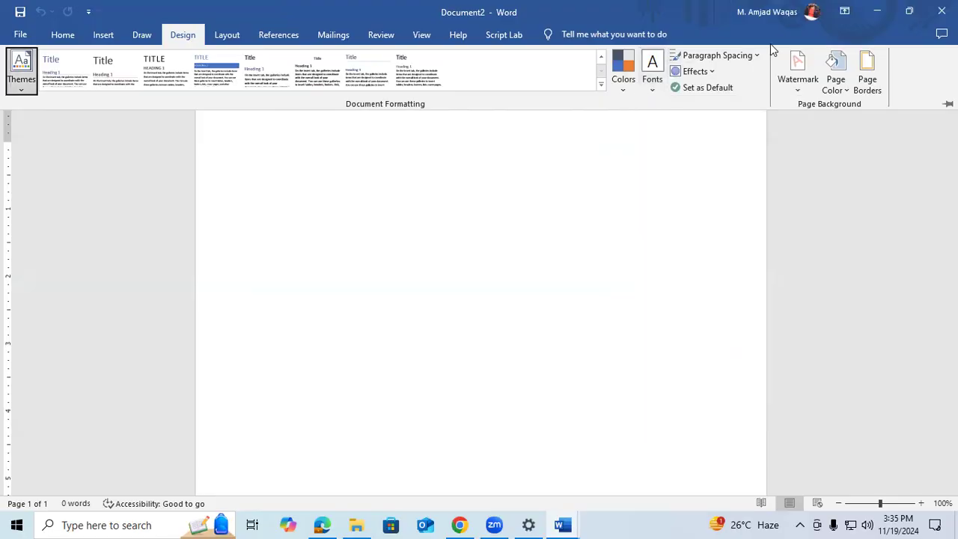
click(752, 59)
click(714, 72)
click(714, 72)
click(714, 73)
click(807, 90)
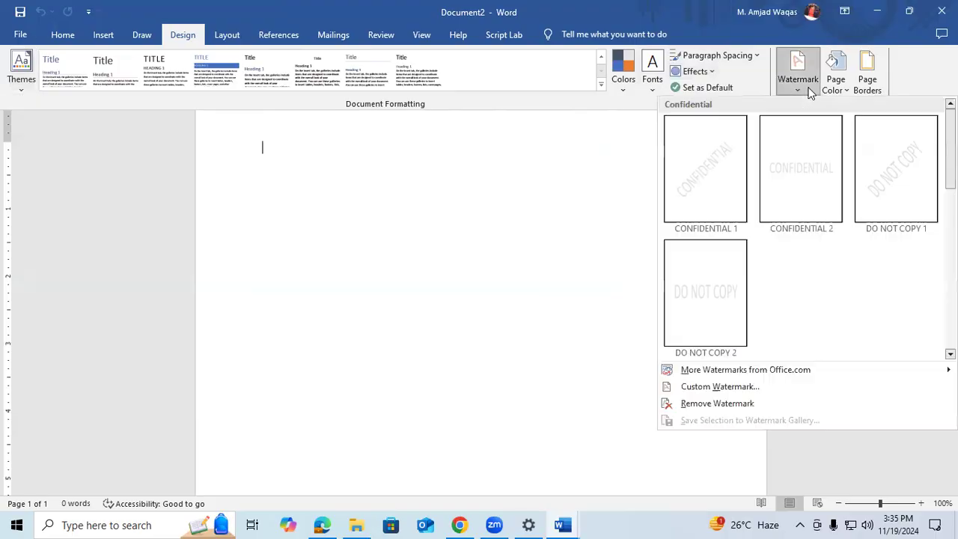
Step: Set the page color to a light blue-gray theme shade
click(836, 78)
click(836, 81)
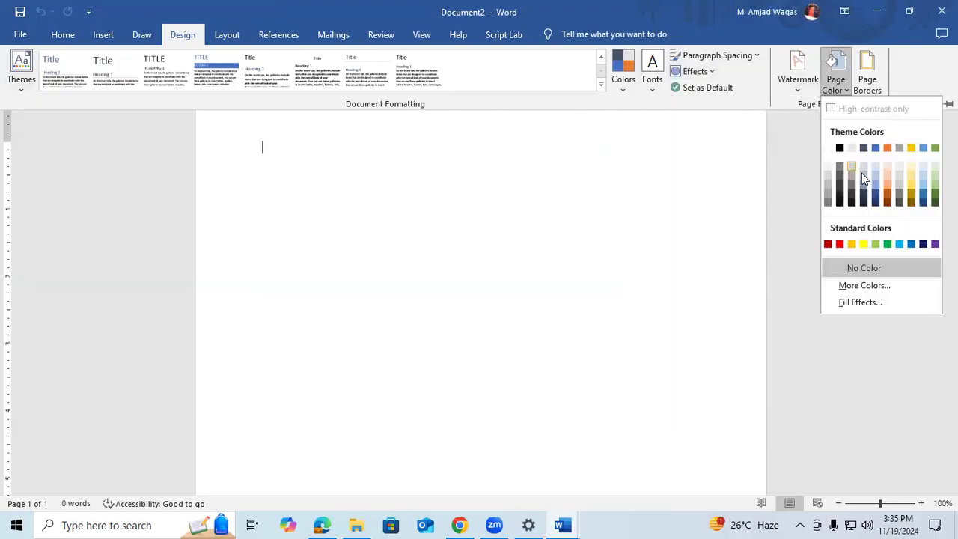
click(861, 172)
click(838, 82)
Step: Add a Box page border with the cake-slice art at 31 pt width to the whole document
click(870, 78)
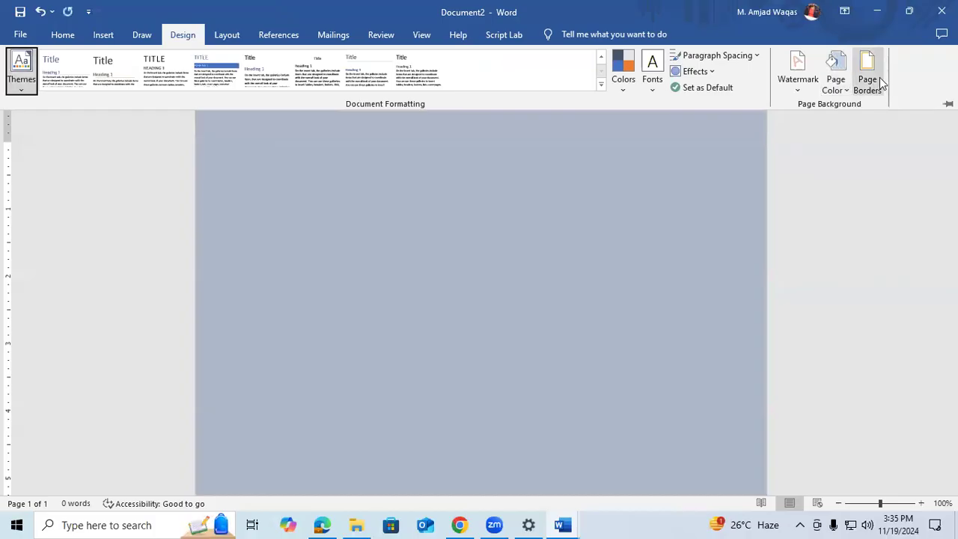
click(318, 210)
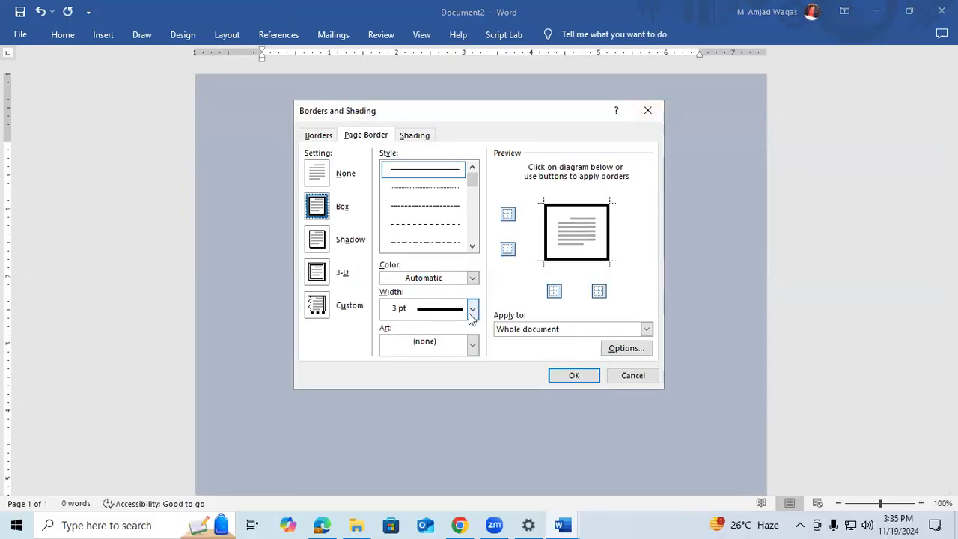
click(472, 345)
click(420, 425)
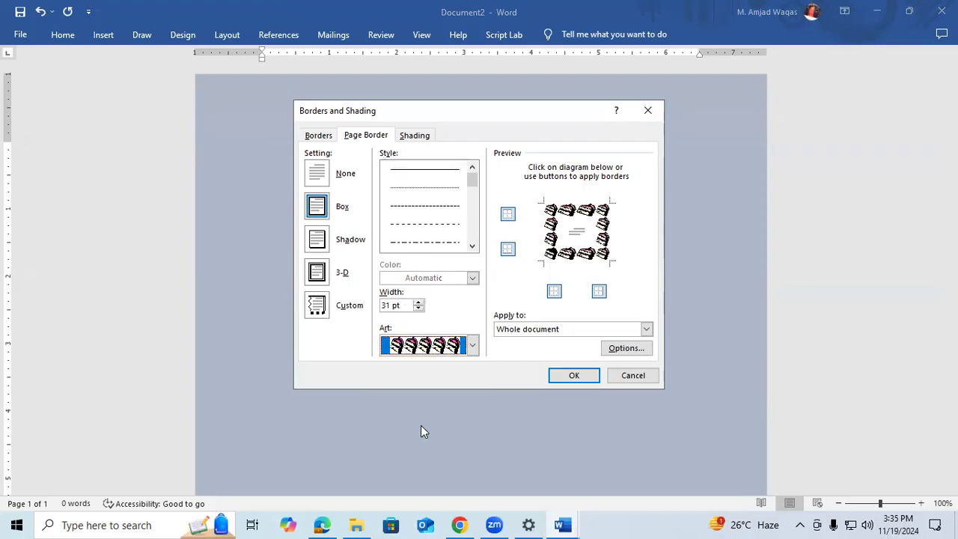
click(573, 375)
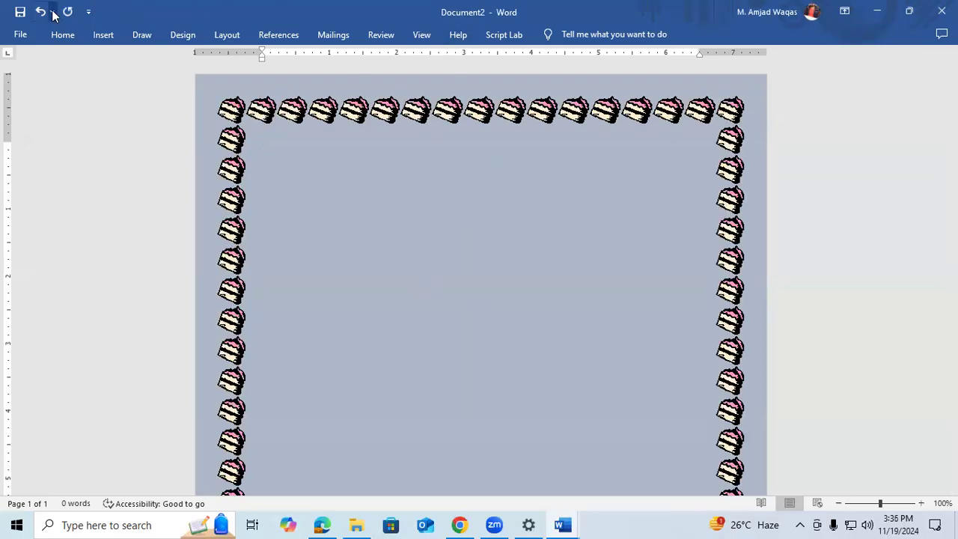
Step: Look over the page layout commands and the margin presets
click(226, 34)
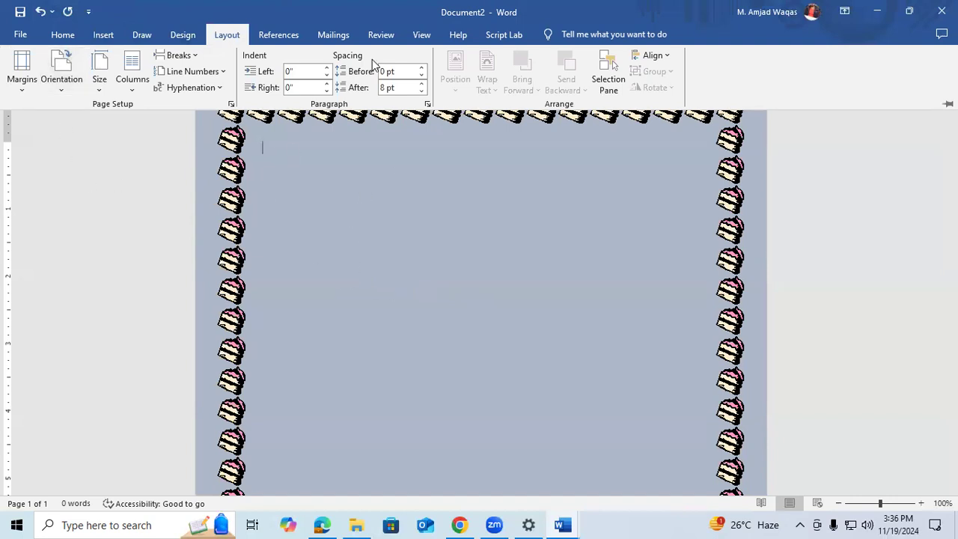
click(26, 82)
click(27, 89)
Step: Look over the reference commands and the built-in table of contents designs without inserting one
click(274, 34)
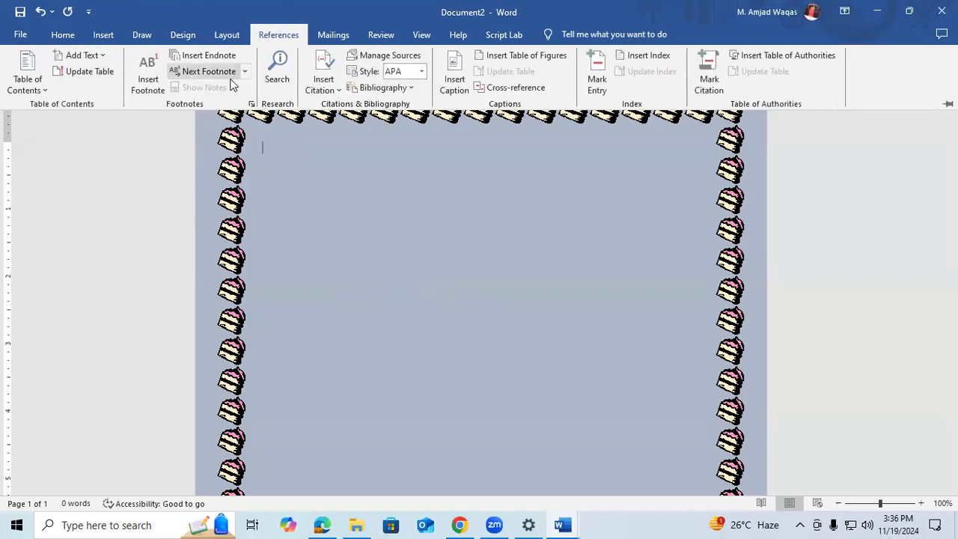
click(28, 78)
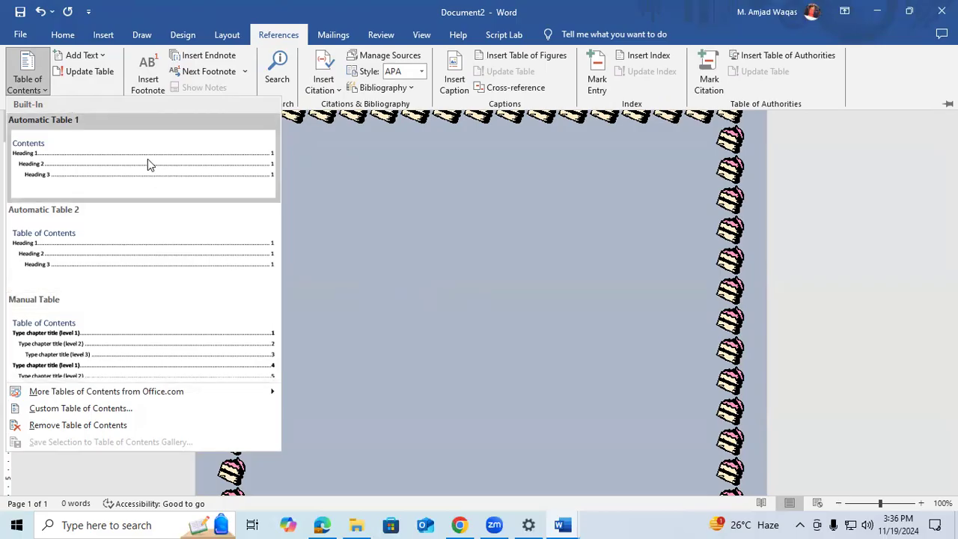
click(107, 90)
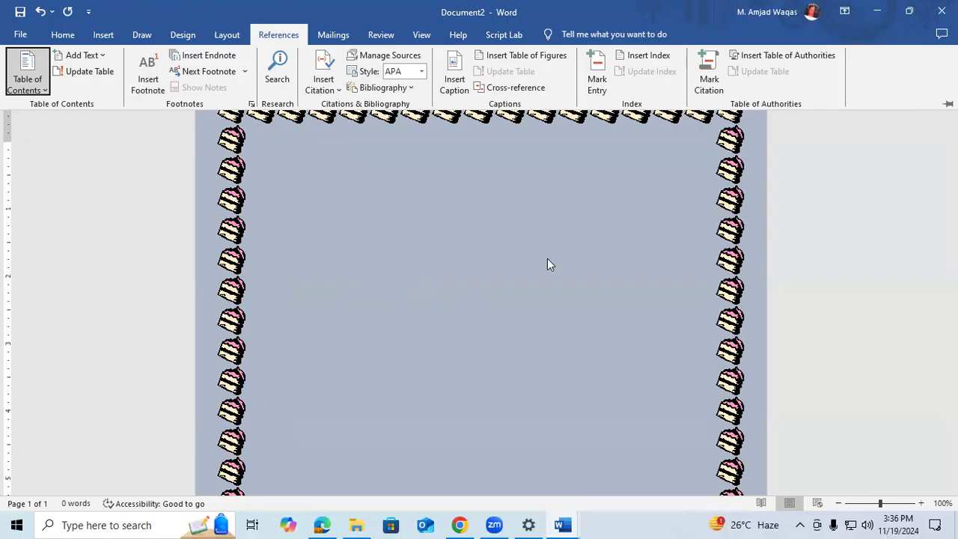
Step: Look over the mail merge commands, the review commands and the accessibility checking options
click(344, 39)
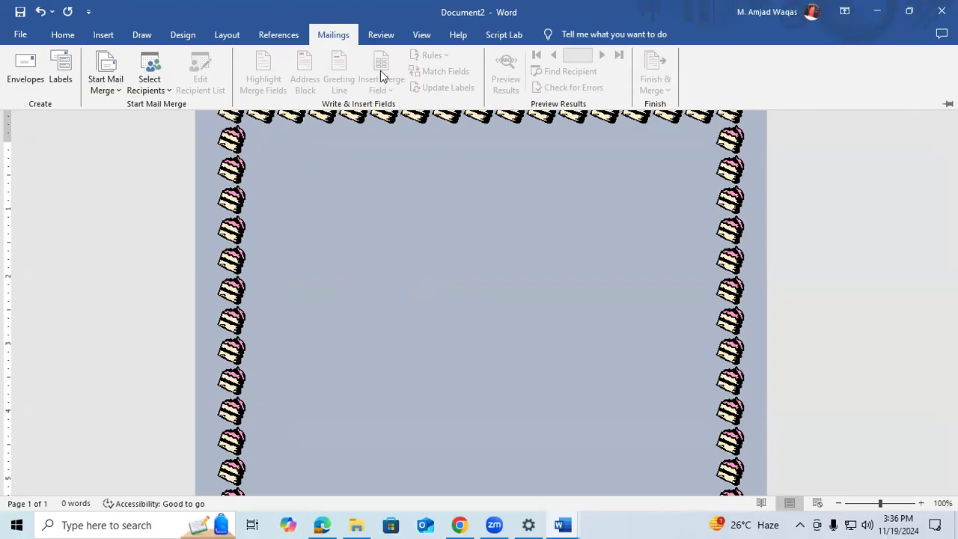
click(376, 35)
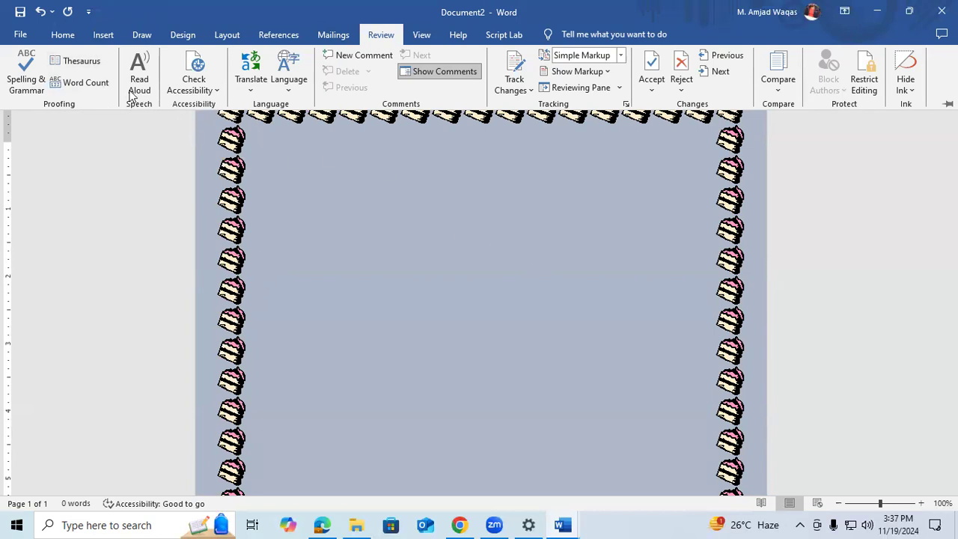
click(214, 91)
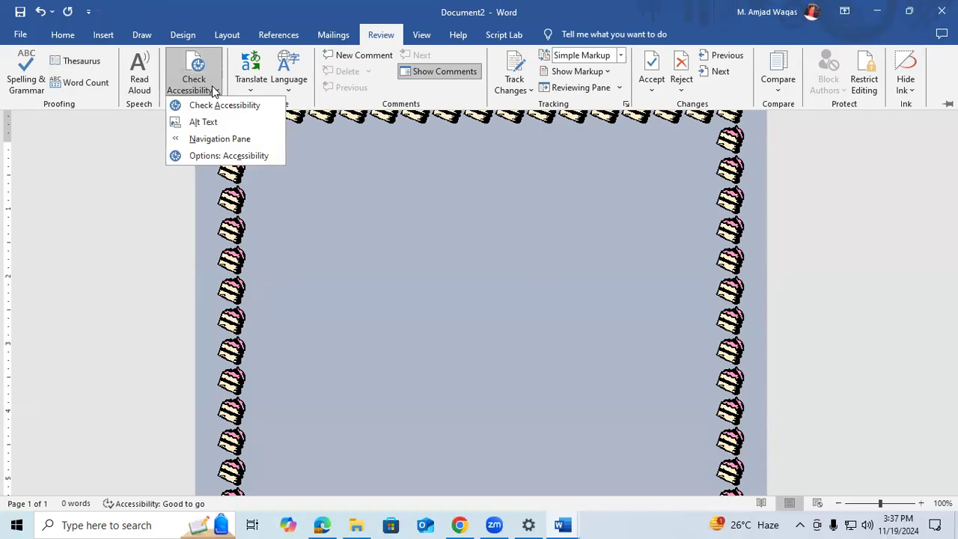
key(Escape)
Step: View the document's information page and the available checks for document issues without running any
click(28, 35)
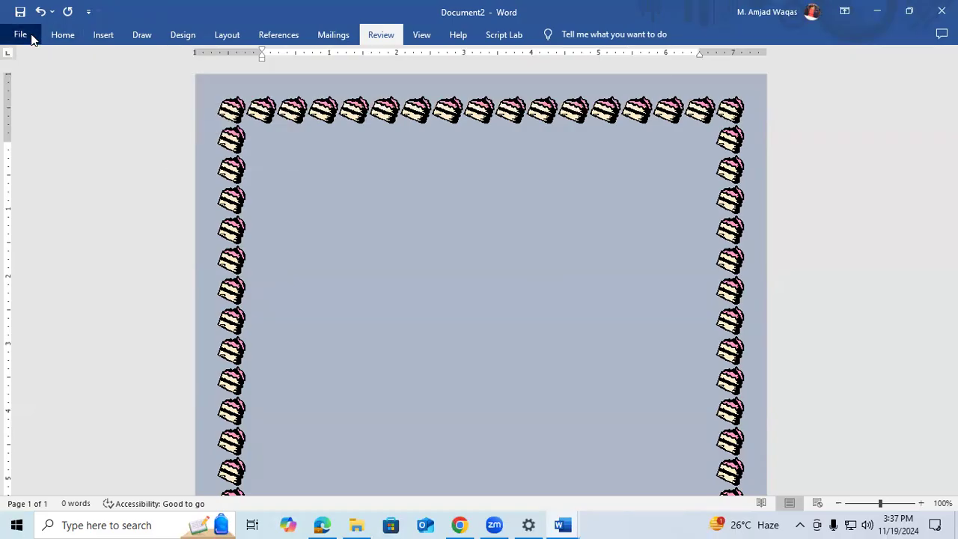
click(74, 199)
click(157, 237)
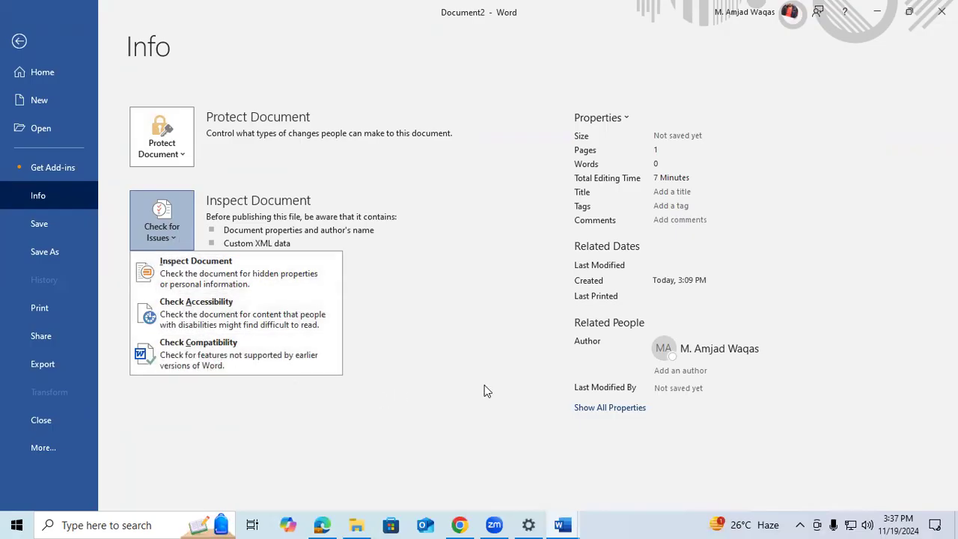
key(Escape)
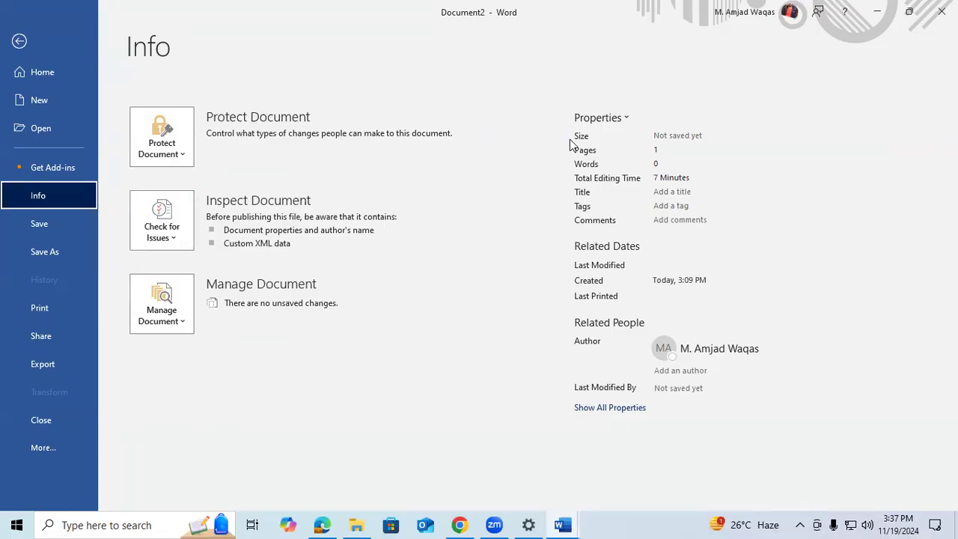
Step: Try out a different author name in the document's advanced properties, discard it and return to the document
click(593, 125)
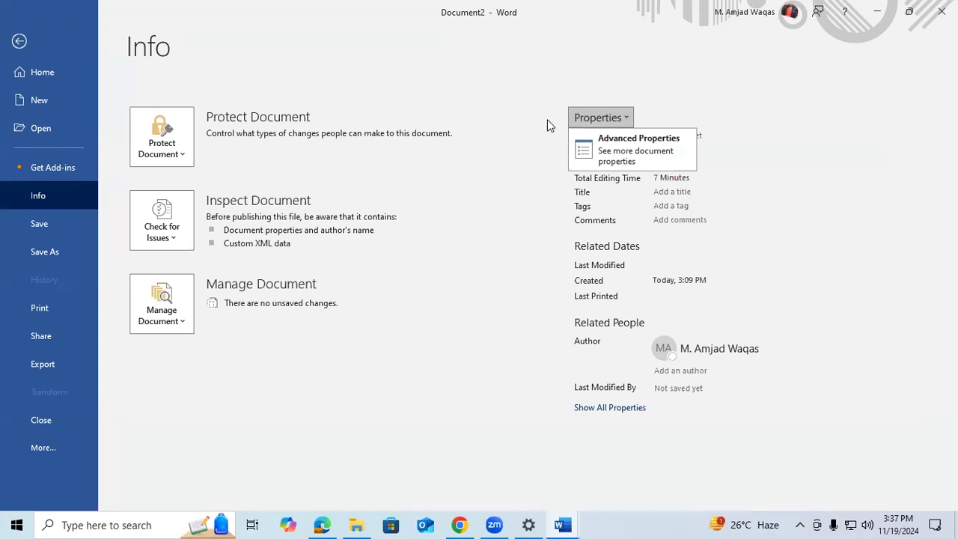
click(625, 144)
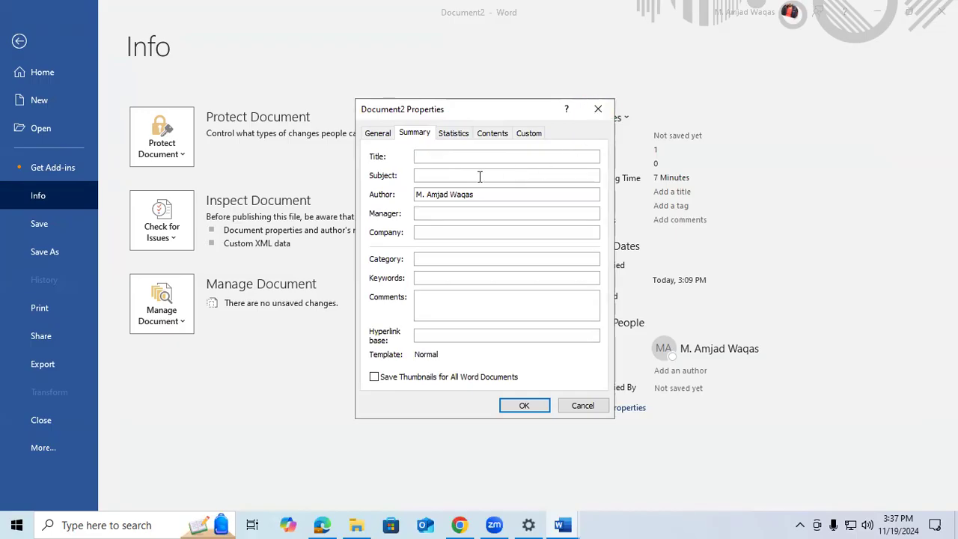
drag(472, 194, 383, 196)
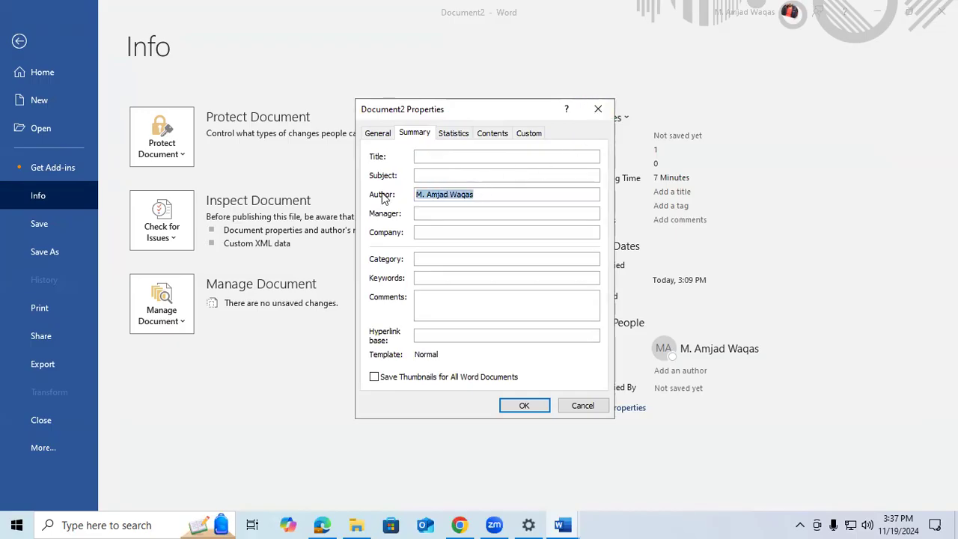
key(BackSpace)
text(shahzeb)
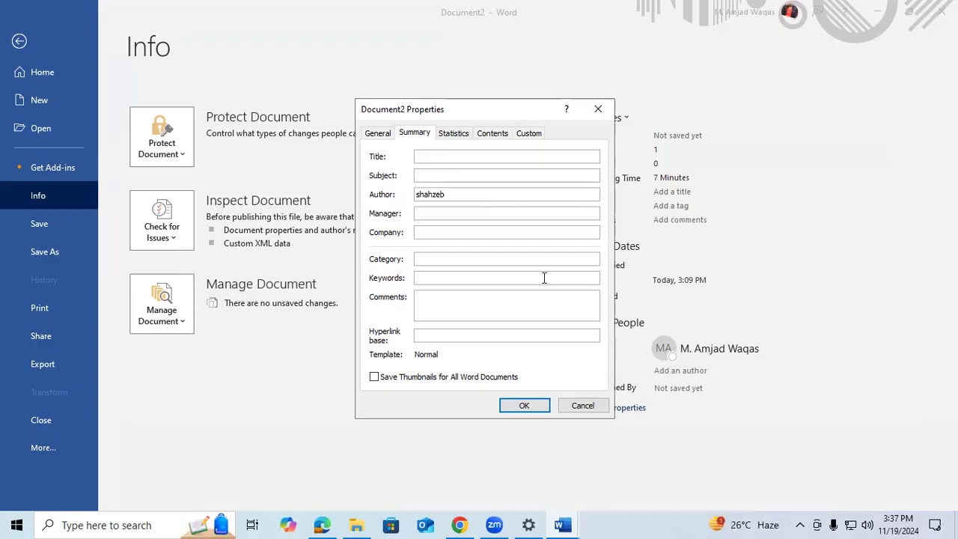
click(582, 409)
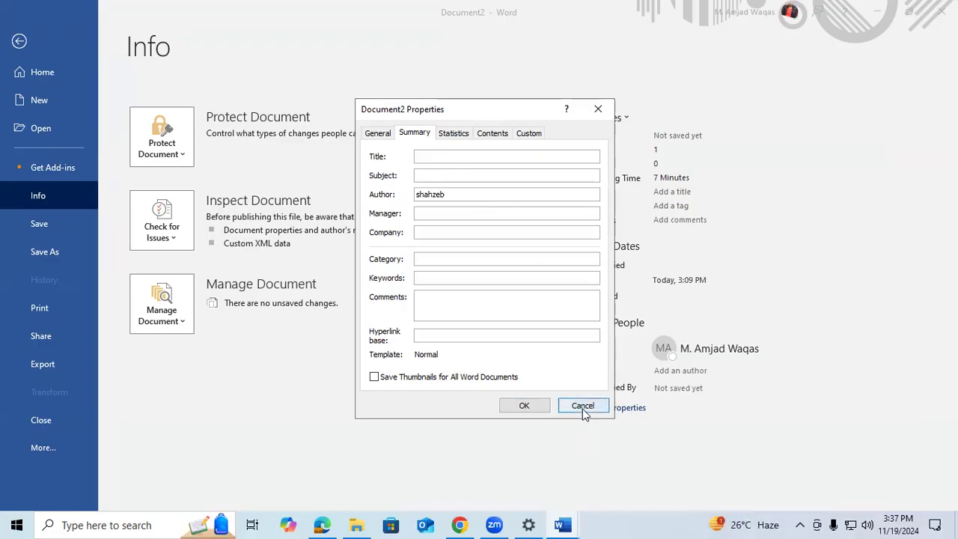
click(35, 44)
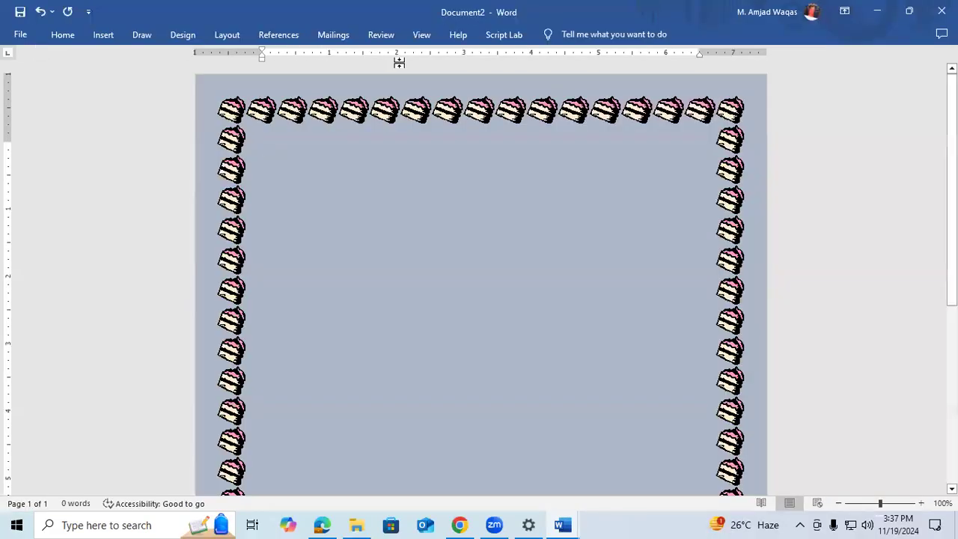
Step: Look over the view commands, page orientations, paper sizes and column settings without changing the document
click(415, 35)
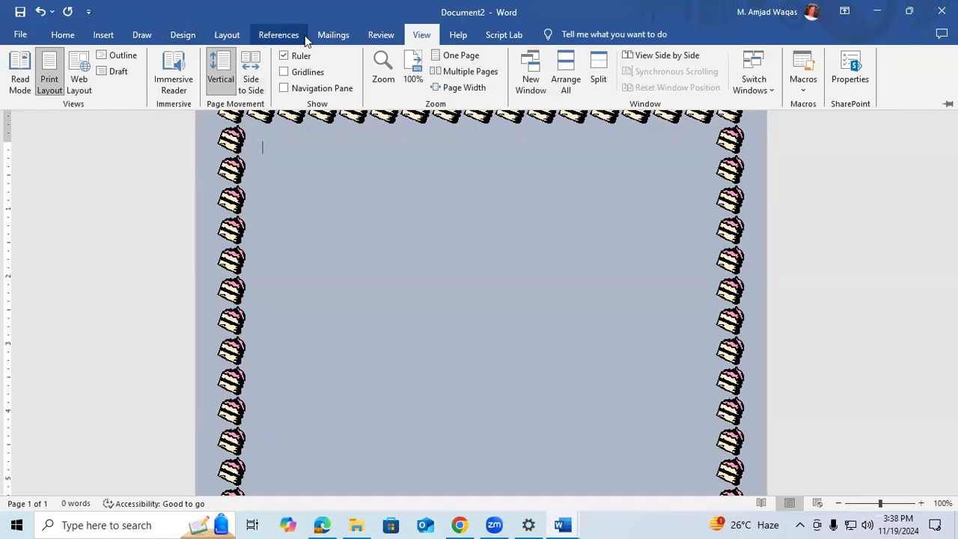
click(116, 38)
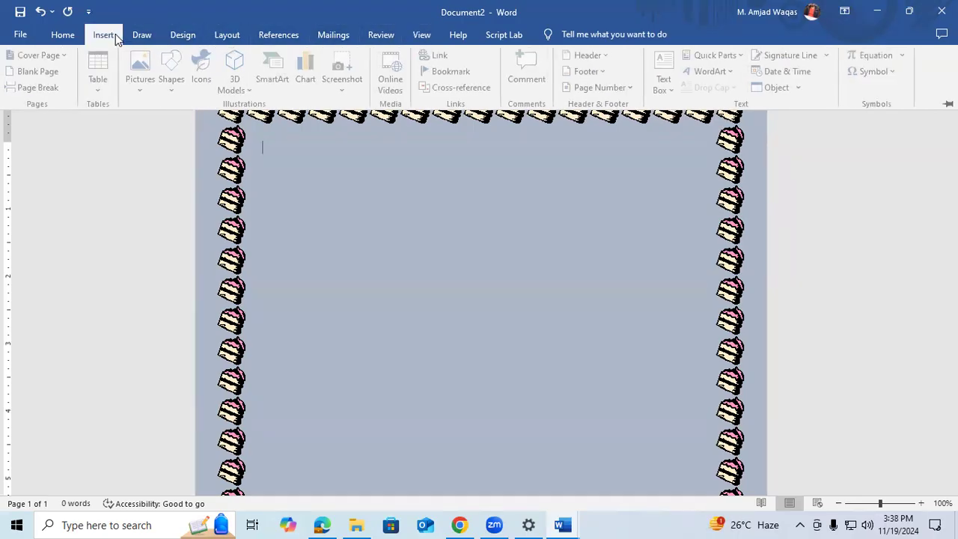
click(226, 37)
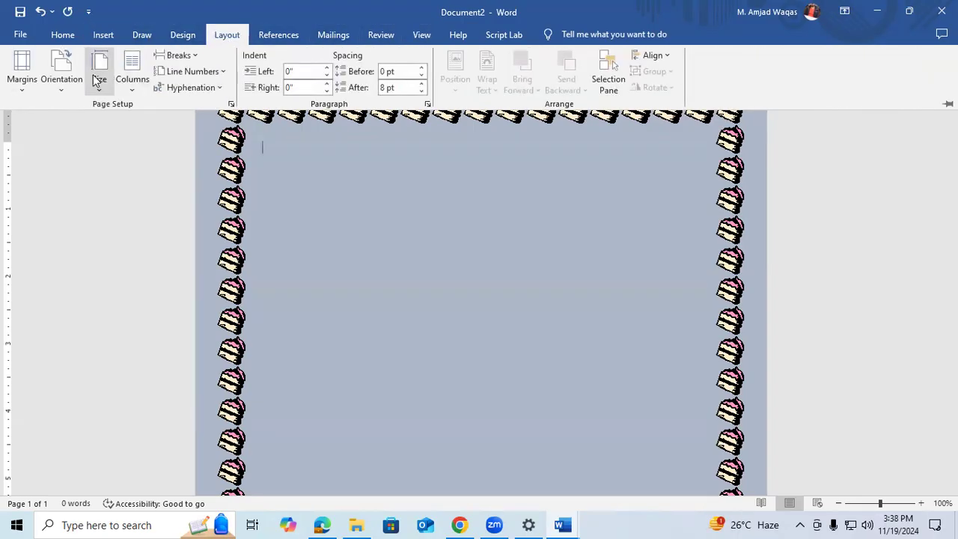
click(59, 80)
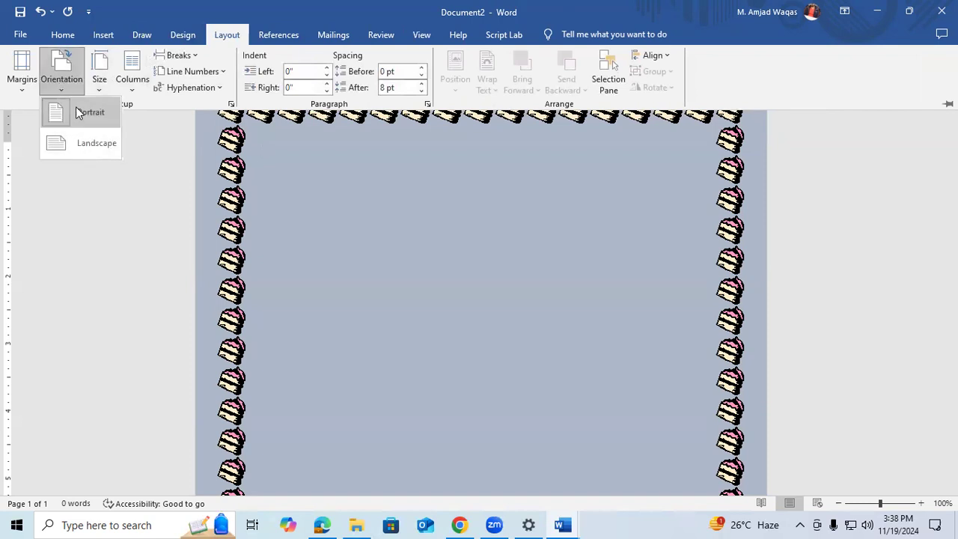
click(99, 75)
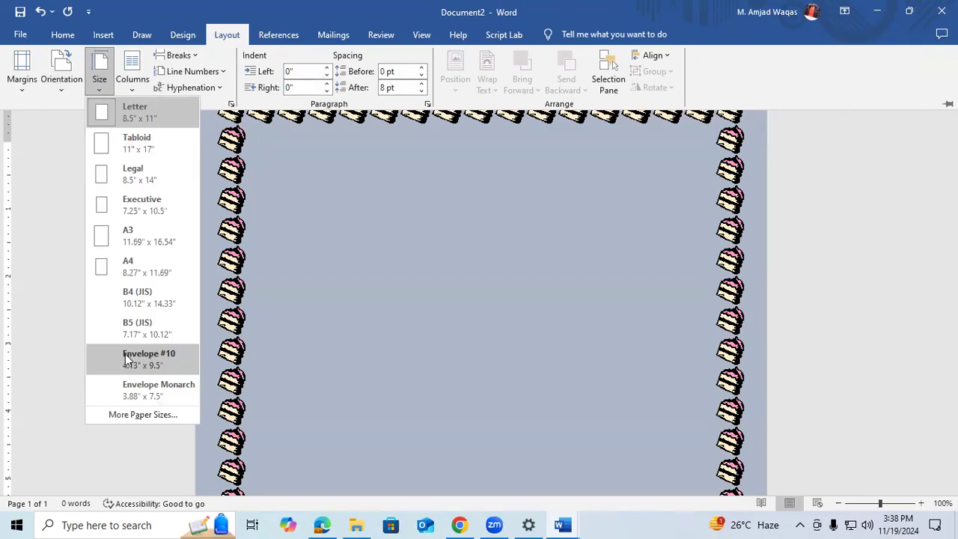
click(140, 83)
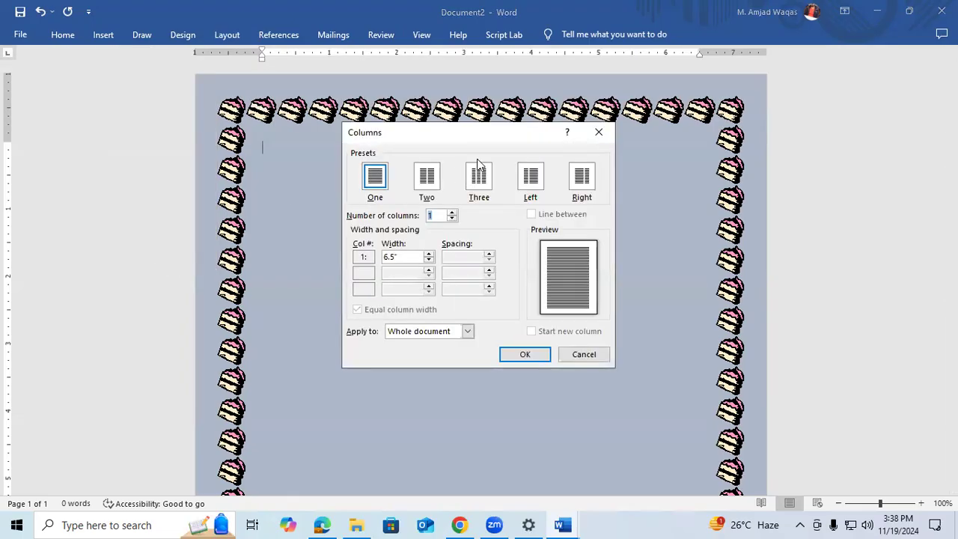
click(599, 132)
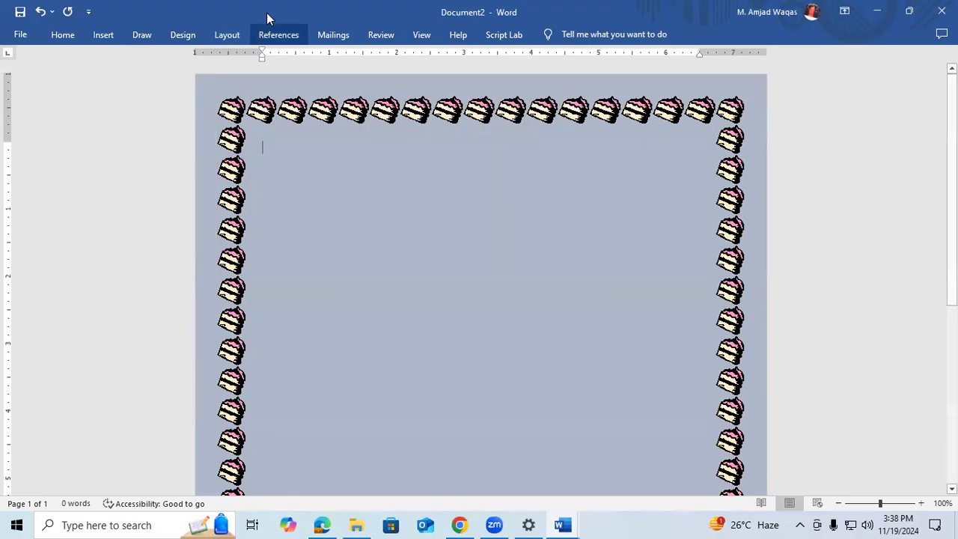
Step: Look over the font formatting commands and the bullet library
click(63, 35)
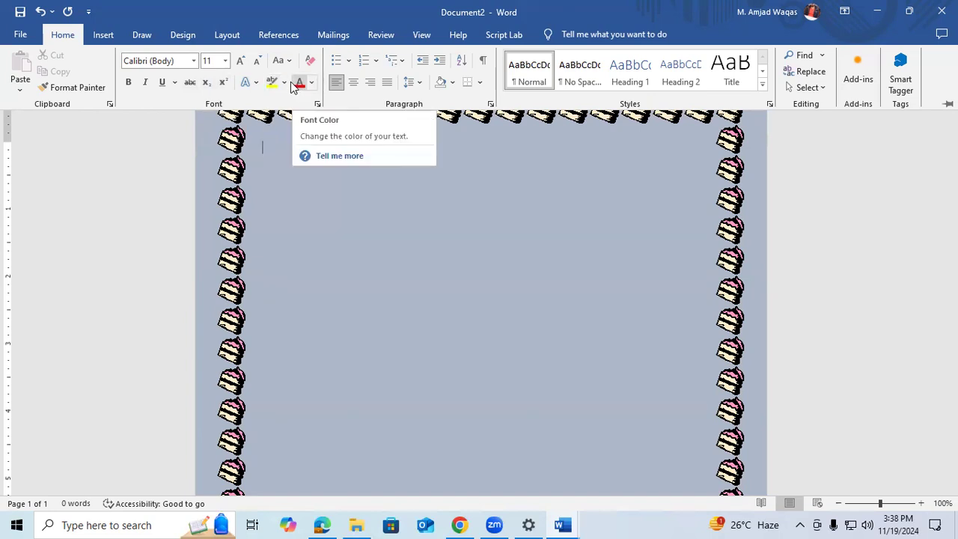
click(195, 63)
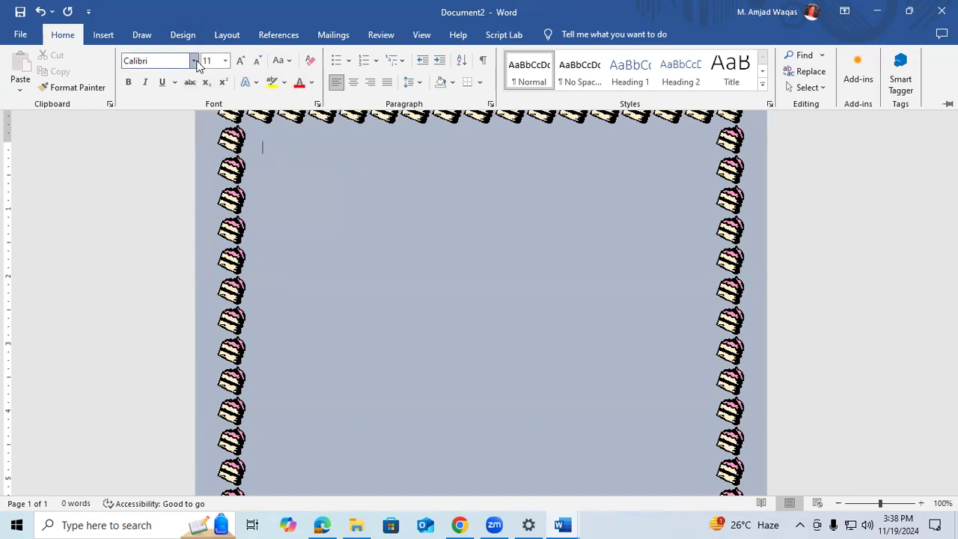
click(195, 62)
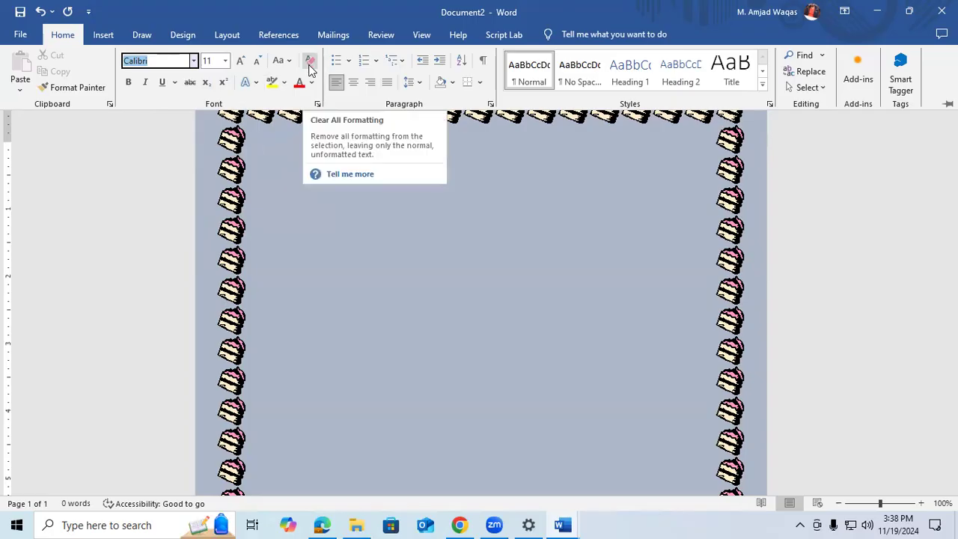
click(349, 61)
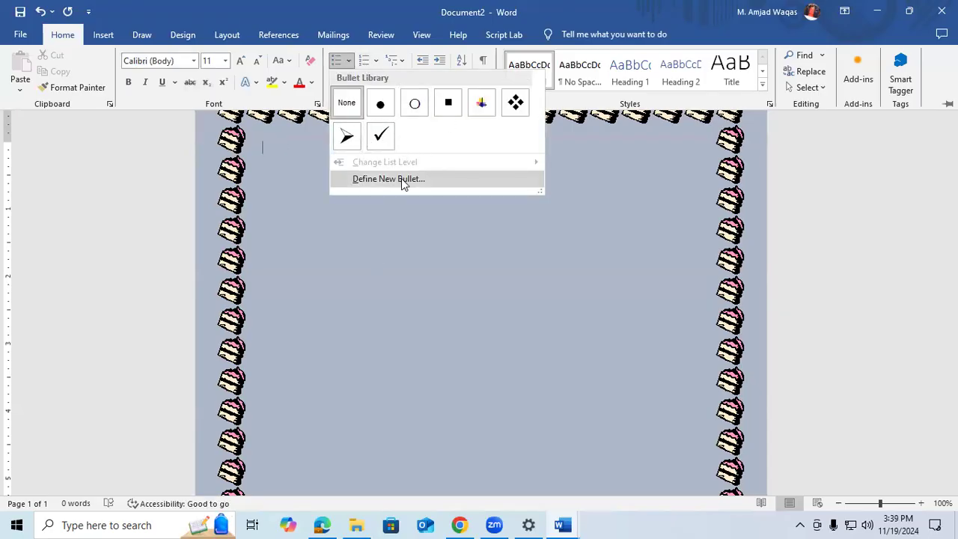
Step: Look over the list numbering options and center-align the empty paragraph at the start of the page
click(392, 237)
click(377, 61)
click(377, 61)
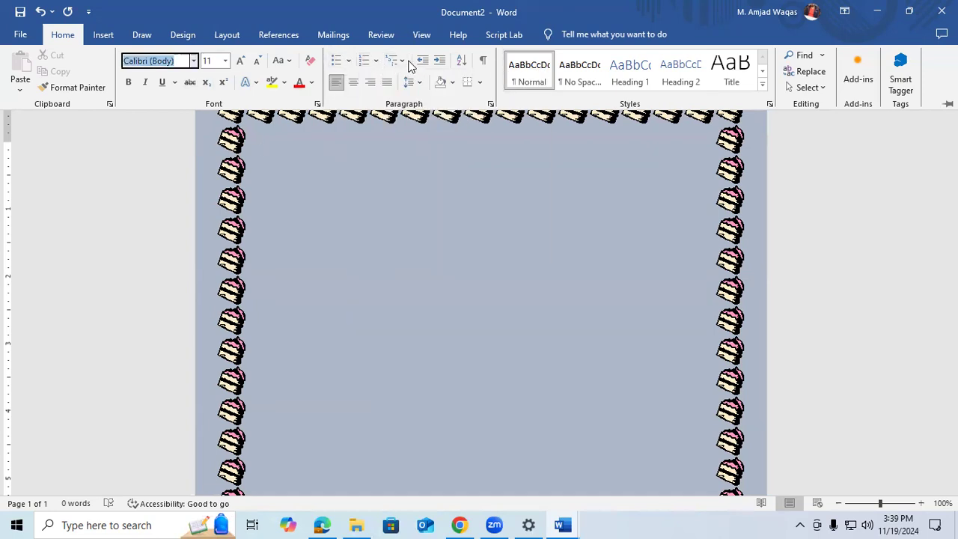
click(346, 84)
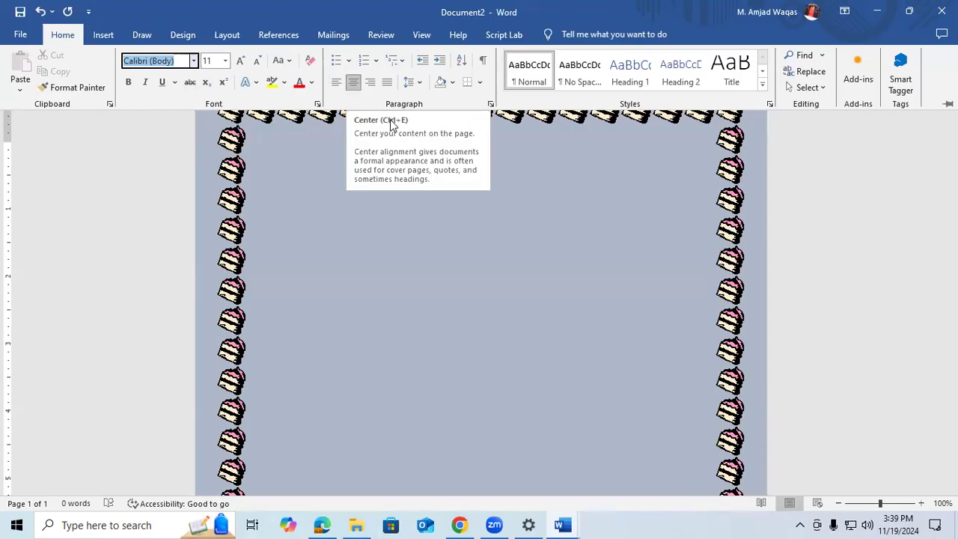
click(446, 138)
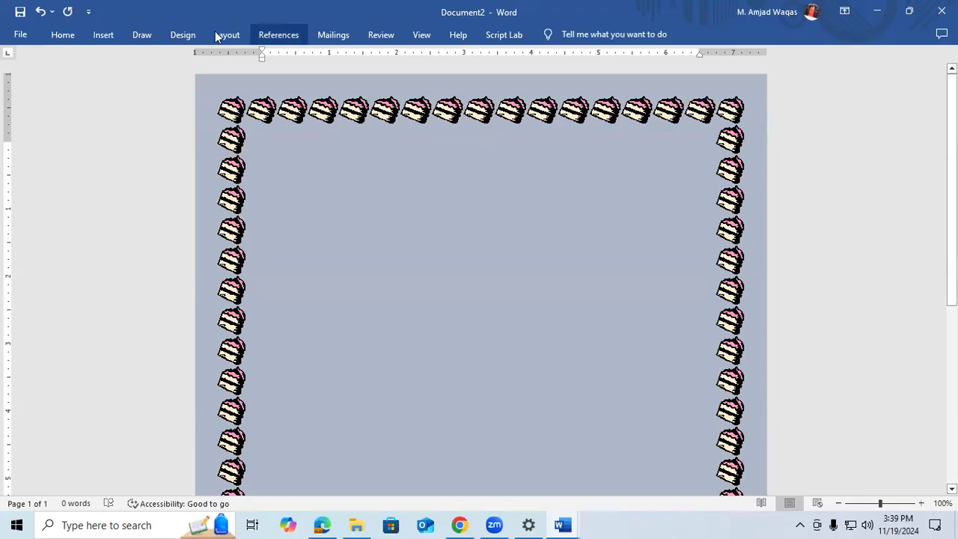
Step: Look over the paragraph border options and the full styles gallery without applying any
click(75, 37)
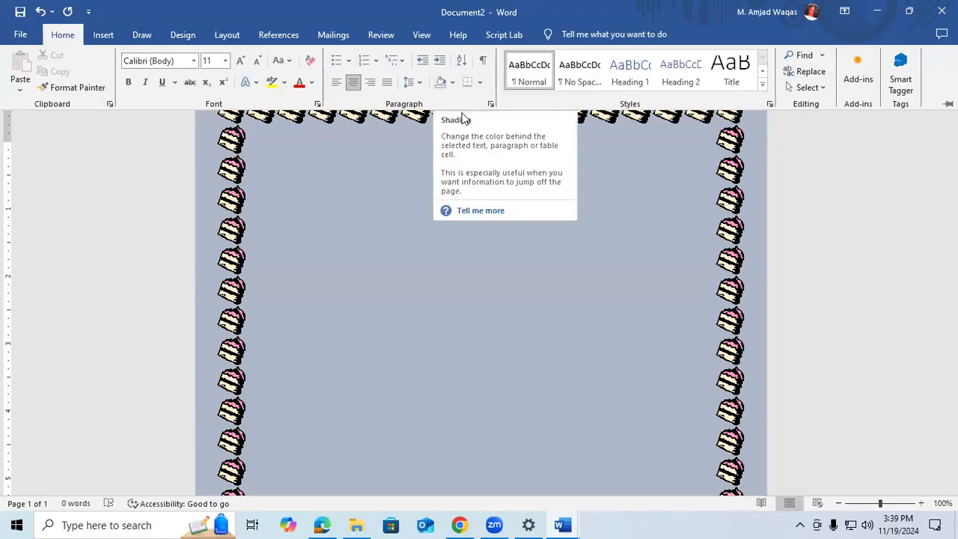
click(479, 83)
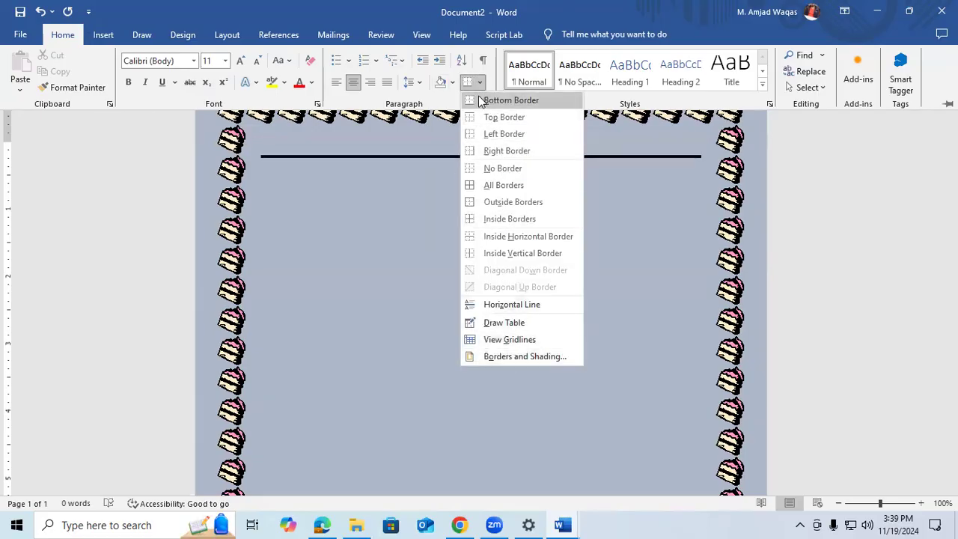
click(763, 86)
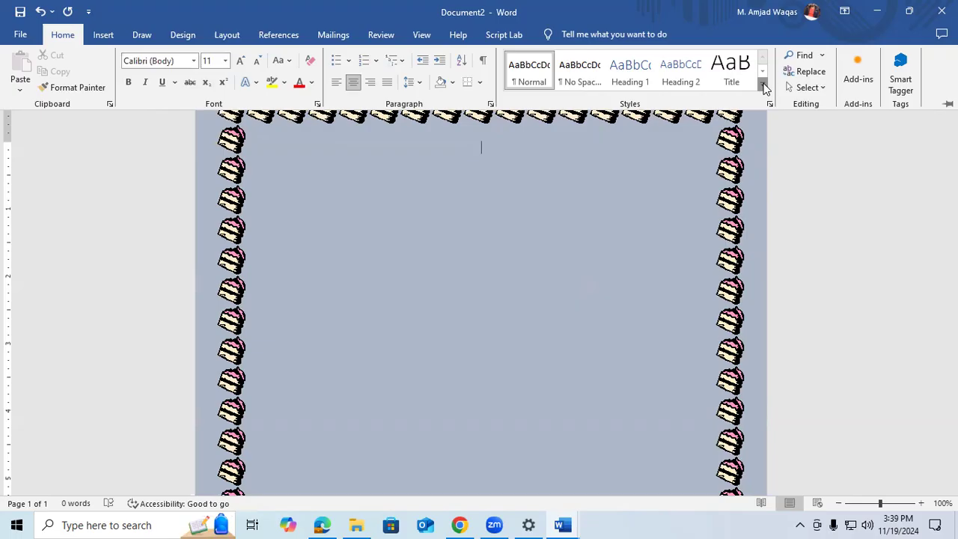
click(763, 87)
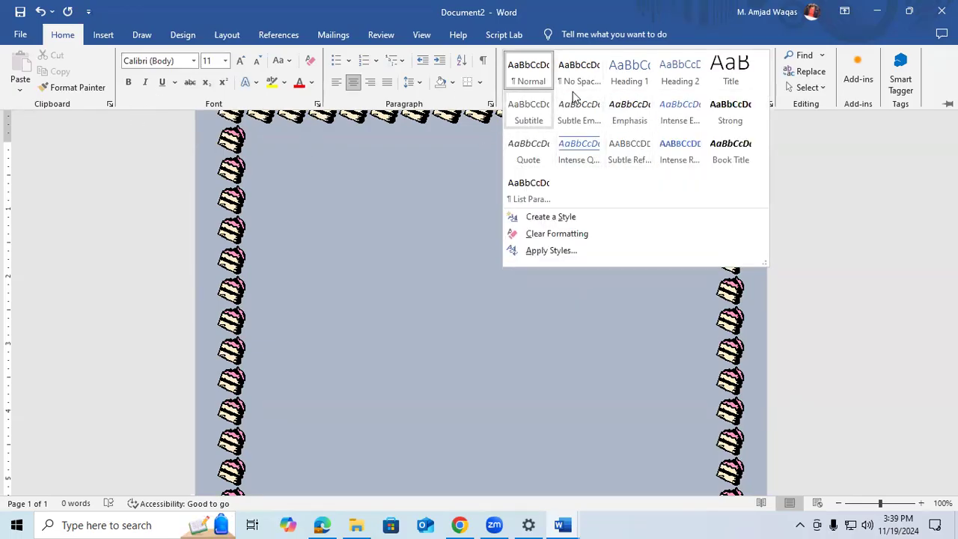
click(827, 125)
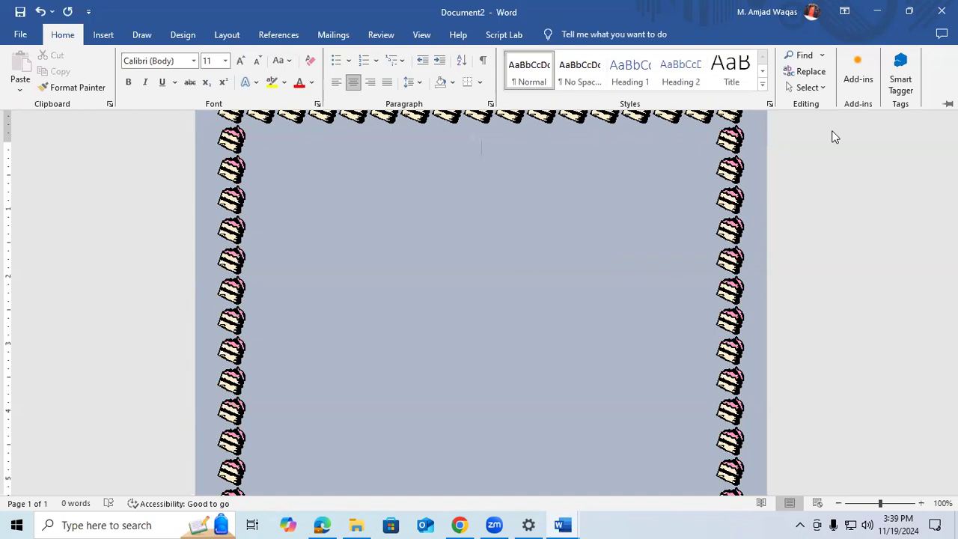
Step: Look over the Find, Replace and Select editing options without running any
click(823, 58)
click(823, 58)
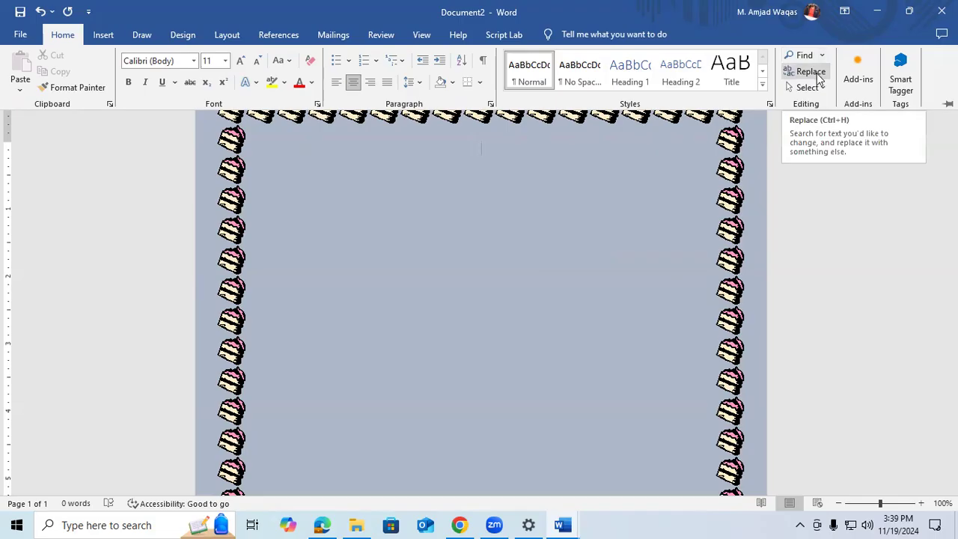
click(817, 87)
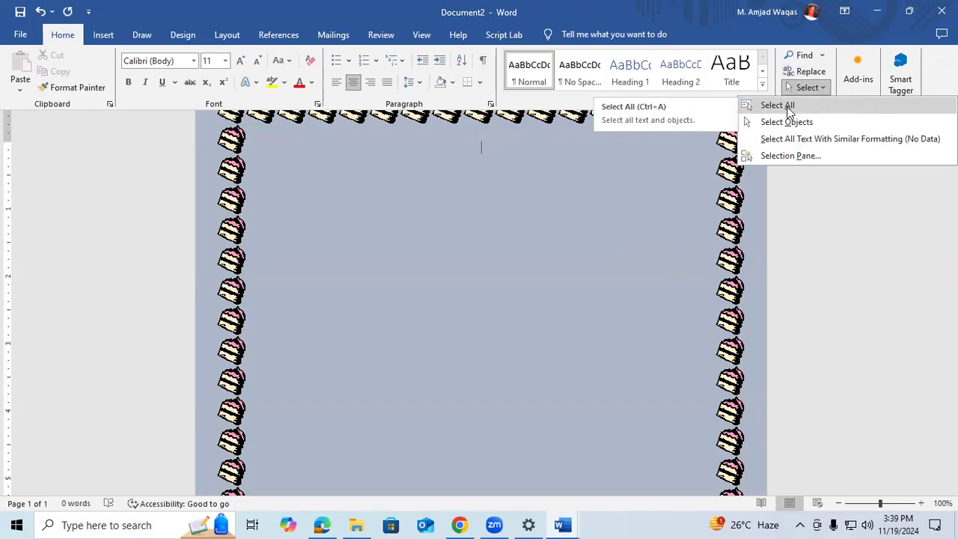
Step: Review the insertion, drawing, design, page layout and reference commands without applying any
double_click(186, 39)
click(32, 29)
key(Escape)
click(115, 35)
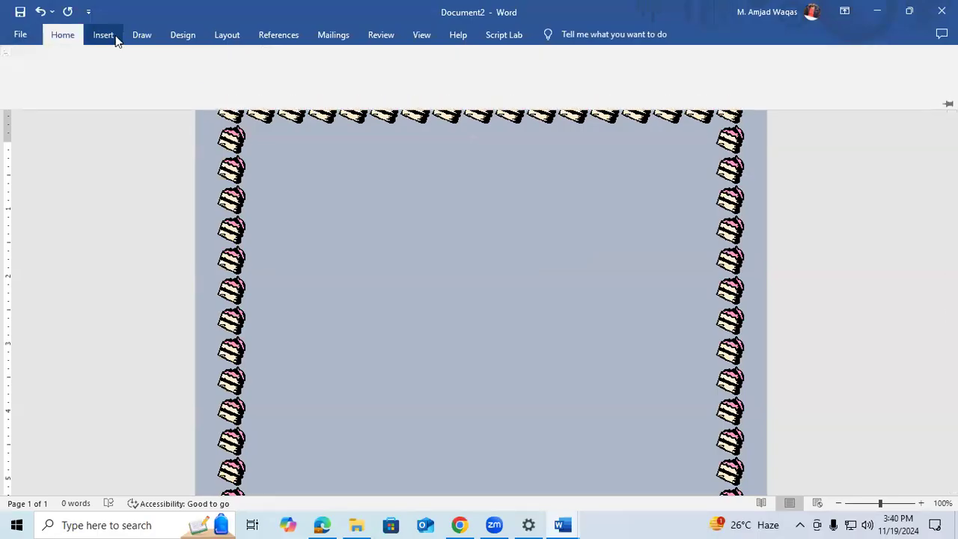
click(154, 35)
click(181, 35)
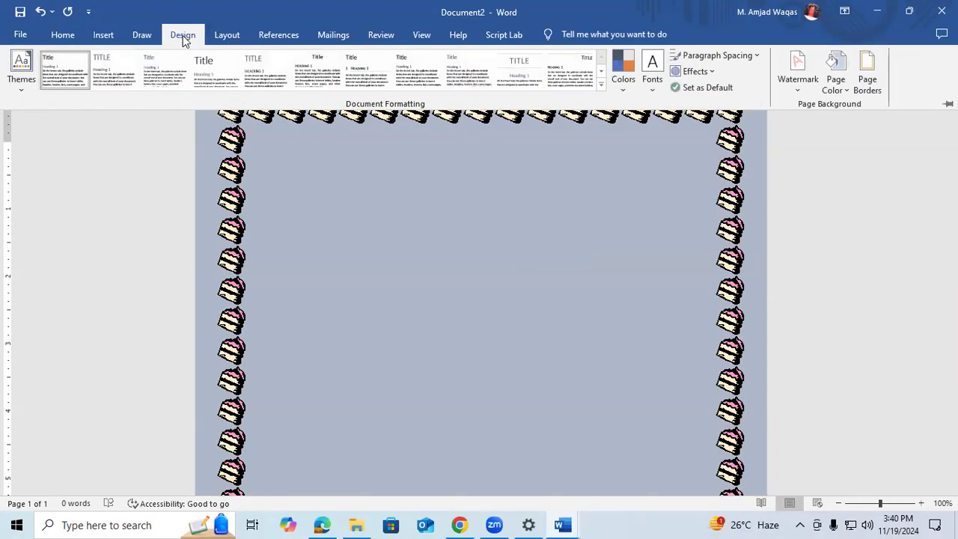
click(224, 34)
click(271, 35)
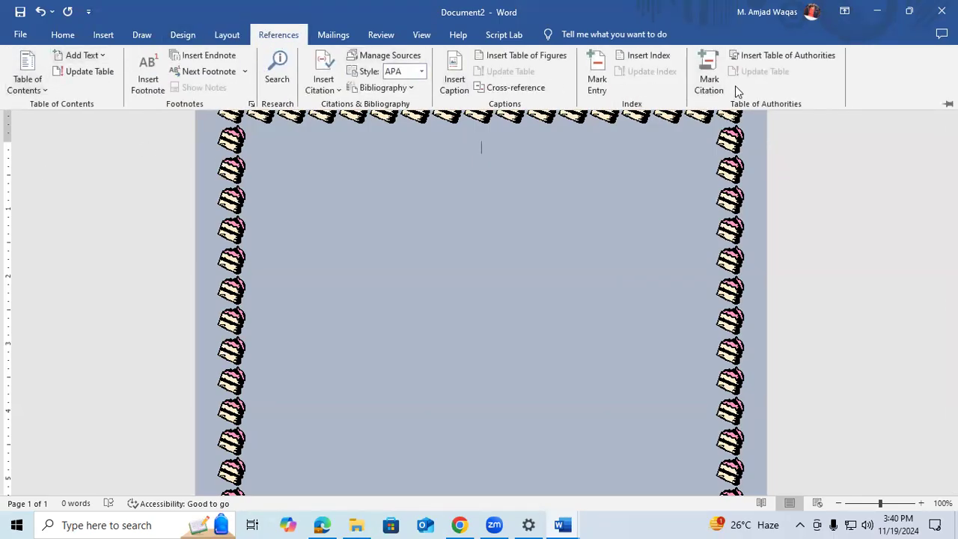
click(21, 35)
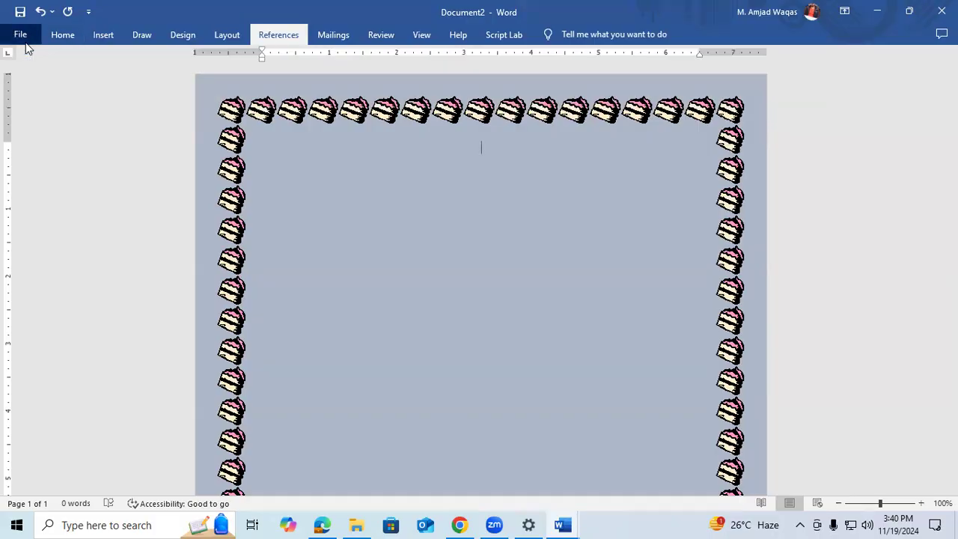
click(16, 39)
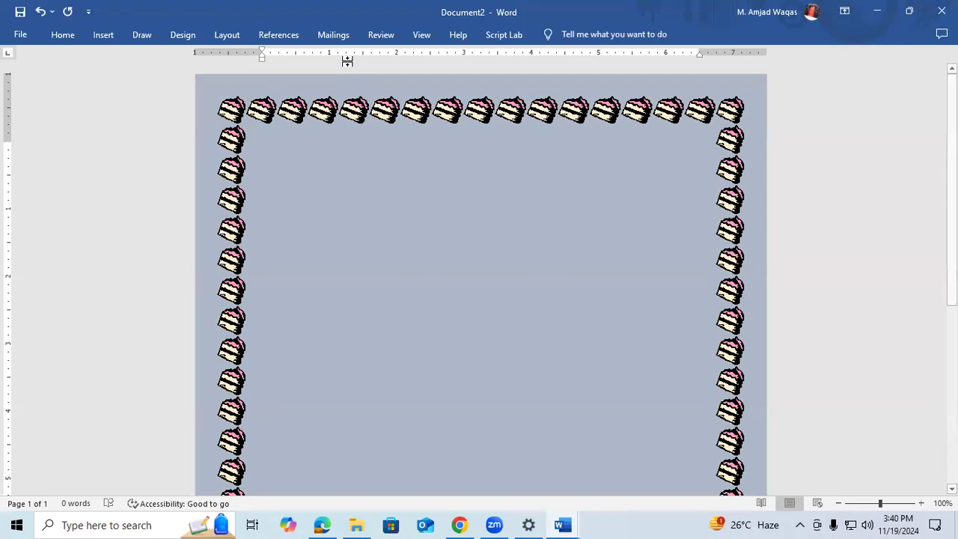
click(268, 38)
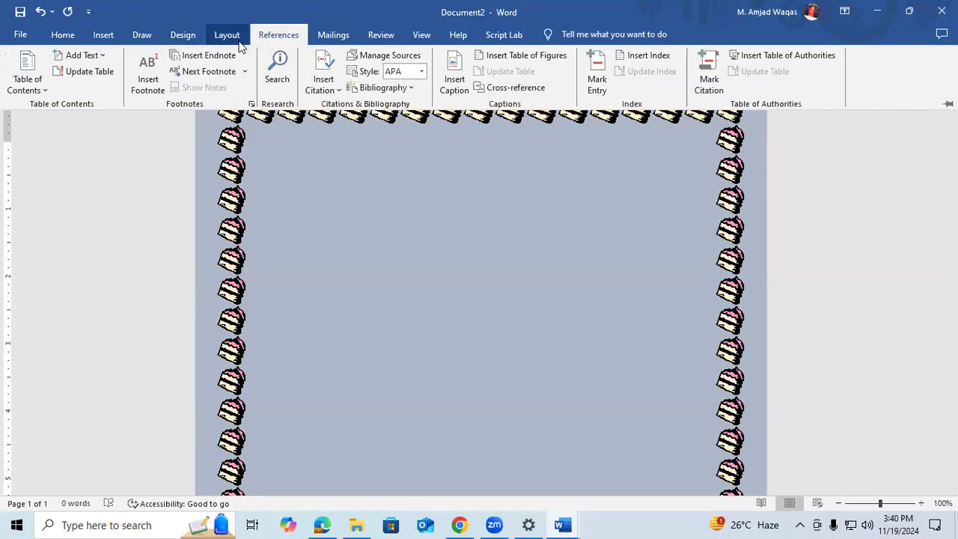
click(227, 38)
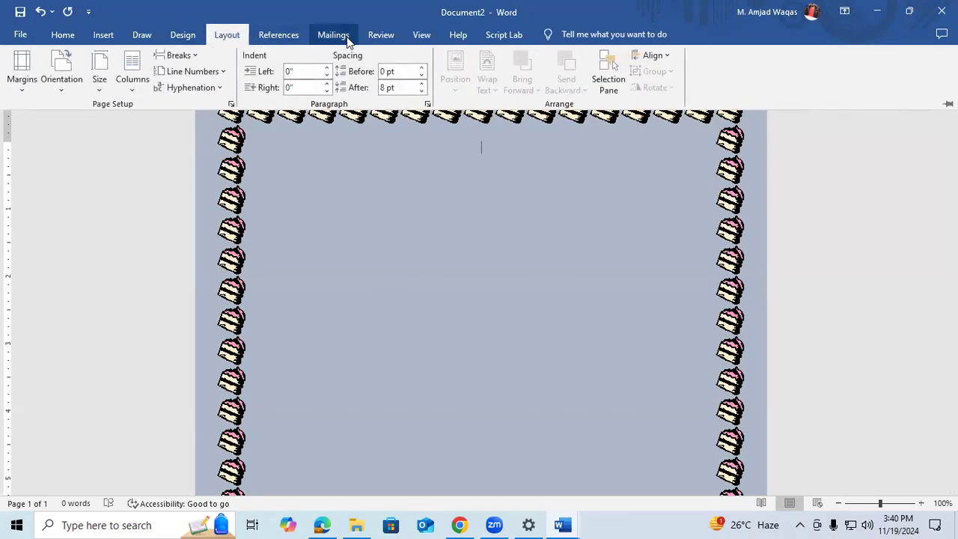
Step: Examine the review commands with the Track Changes options and the Script Lab commands, leaving the ribbon collapsed
click(372, 37)
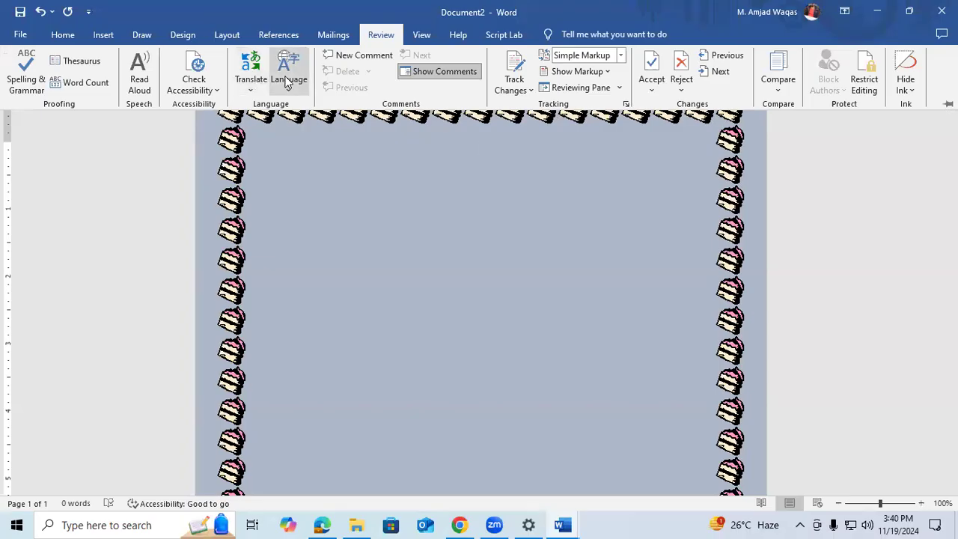
click(515, 90)
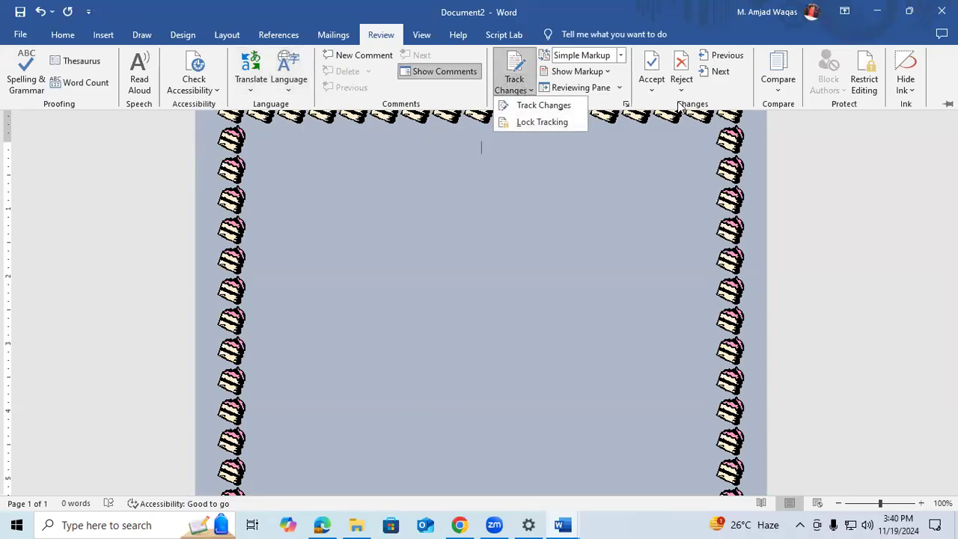
key(Escape)
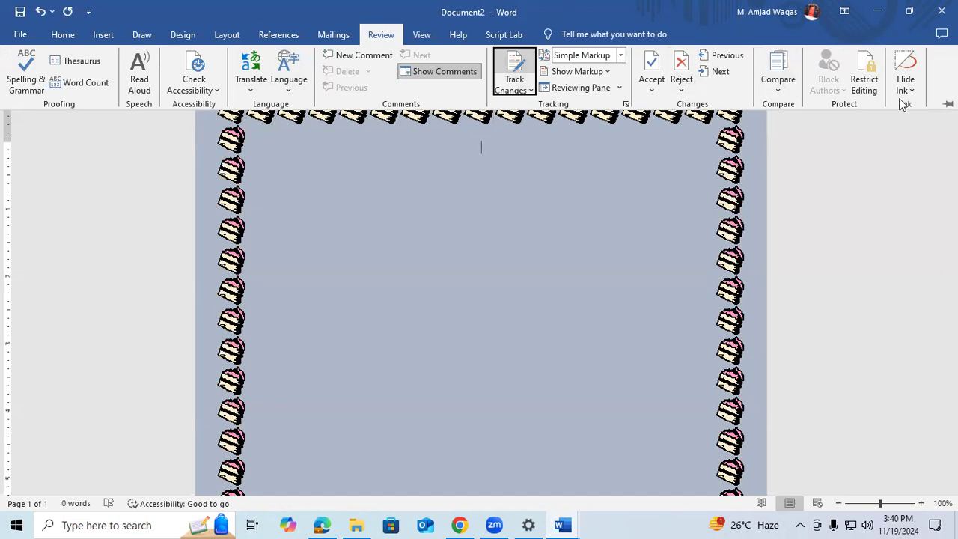
click(490, 41)
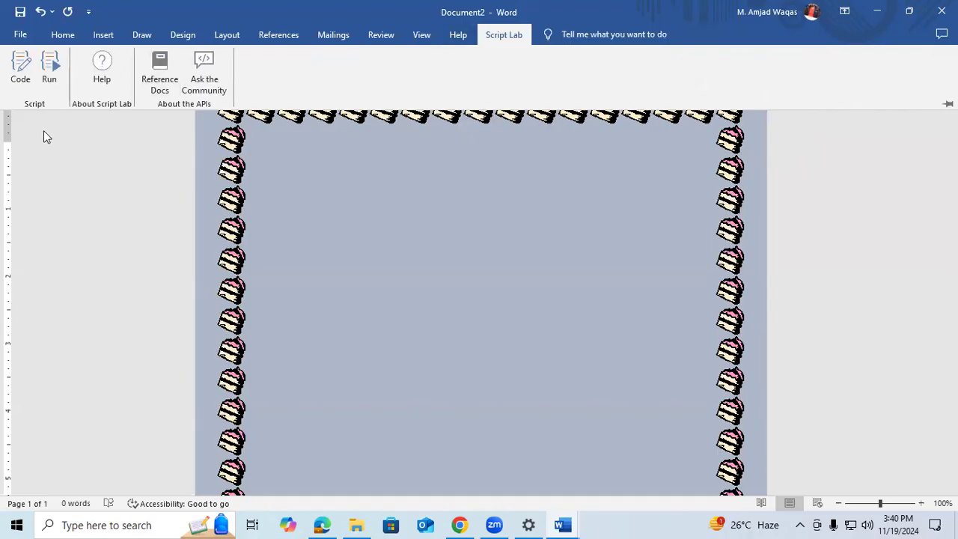
key(ctrl+F1)
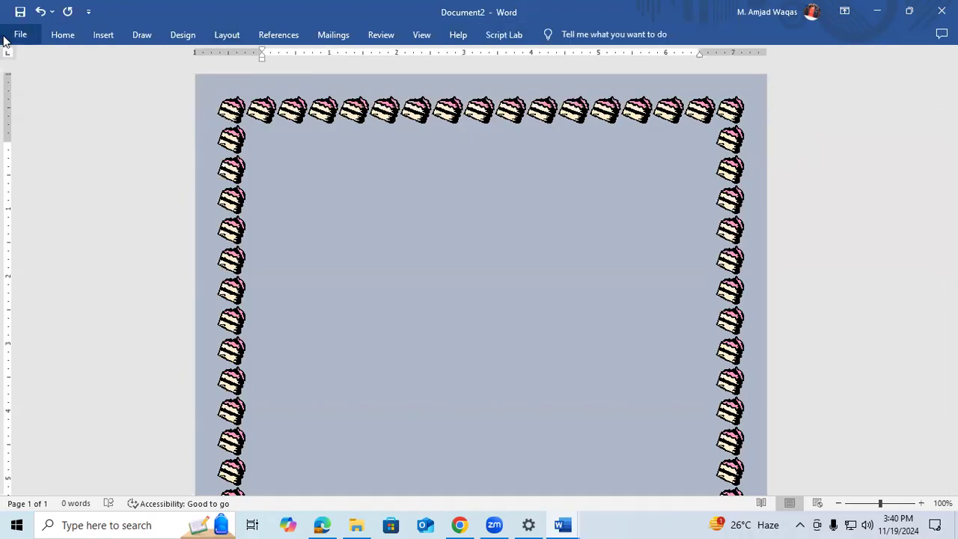